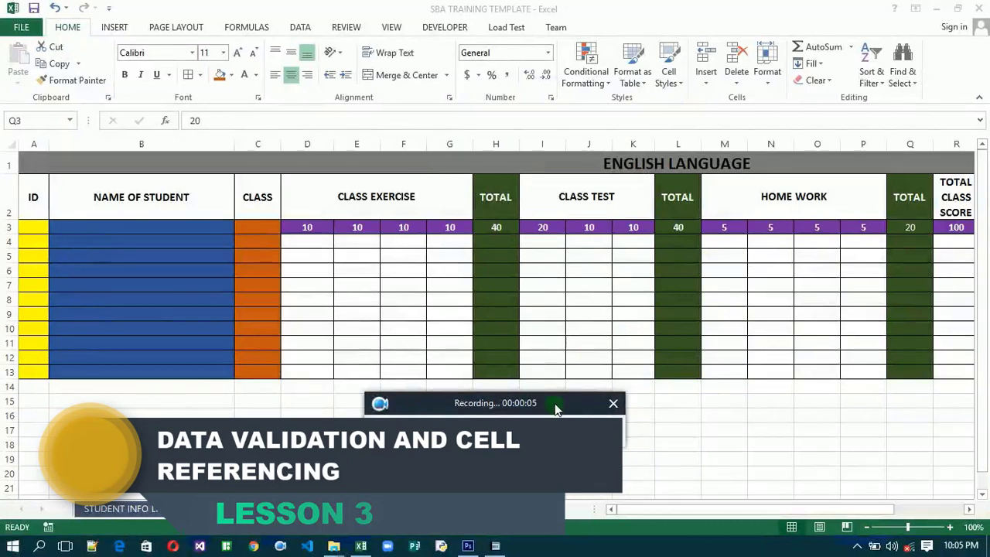
left_click_drag(555, 403, 589, 427)
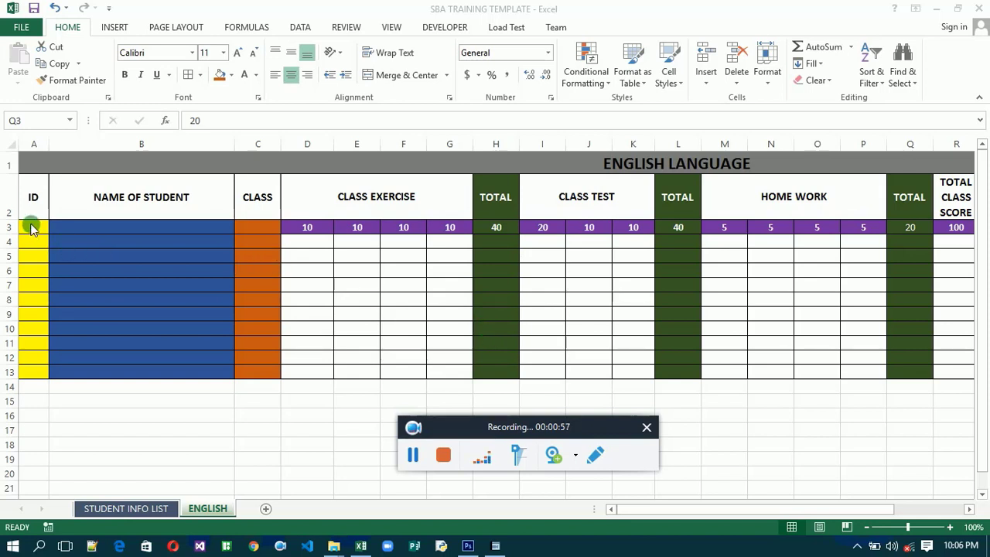
left_click(125, 510)
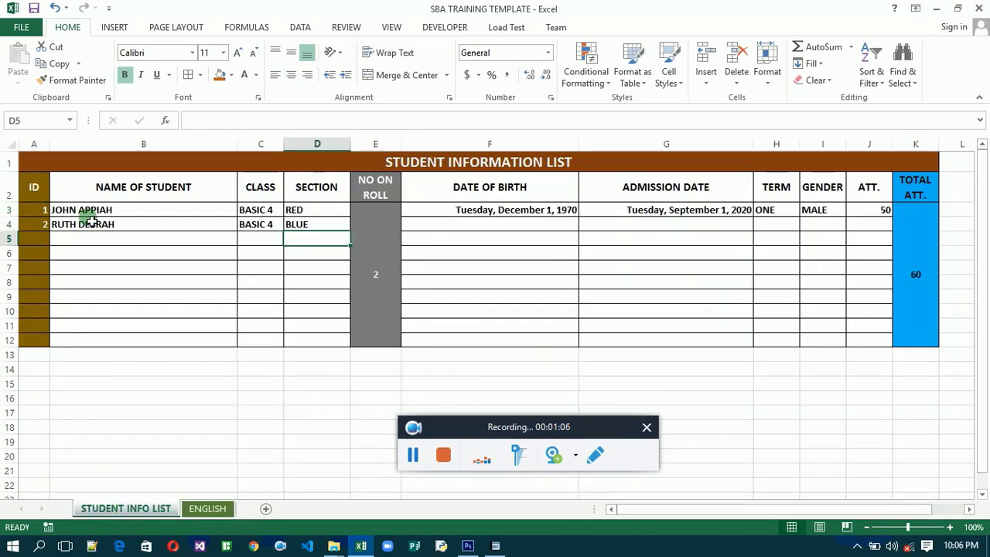
left_click(206, 512)
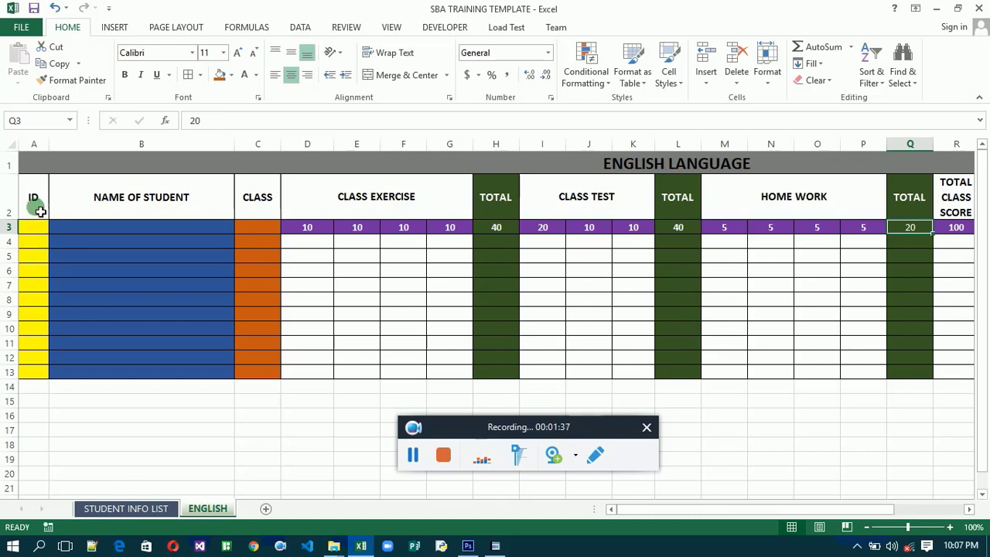
Step: Merge and center the ID header over A2:A3 and the NAME OF STUDENT header over B2:B3 on the ENGLISH sheet
left_click_drag(41, 210, 42, 223)
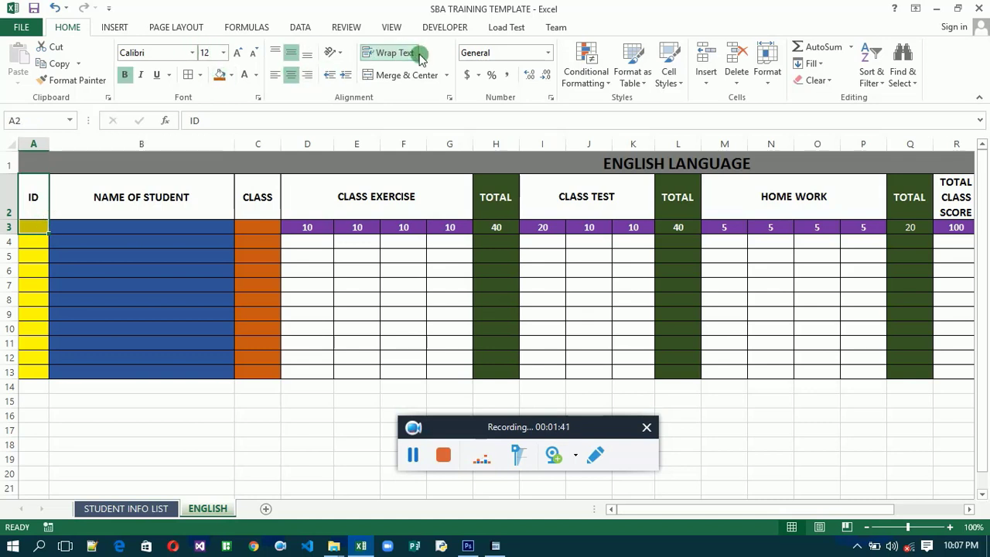
left_click(416, 74)
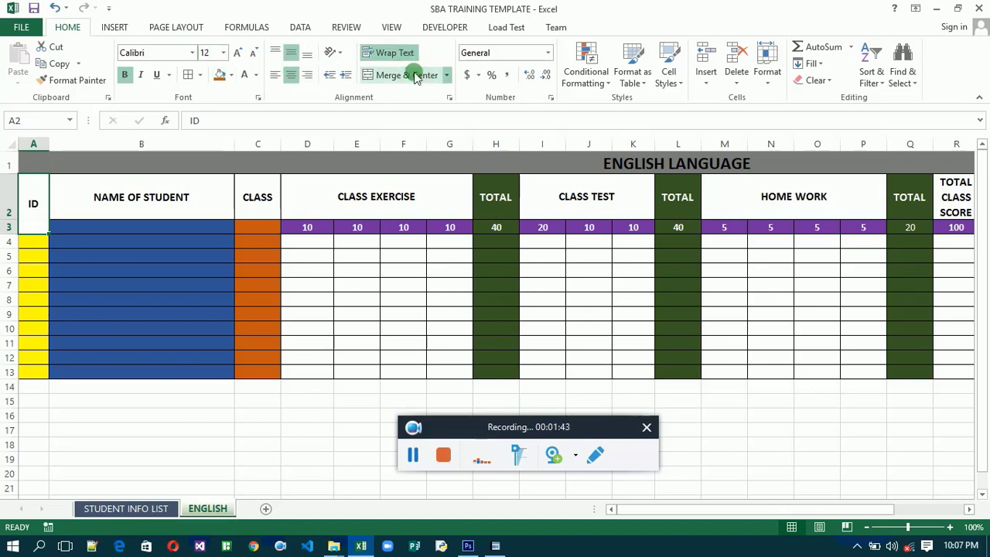
left_click(139, 212)
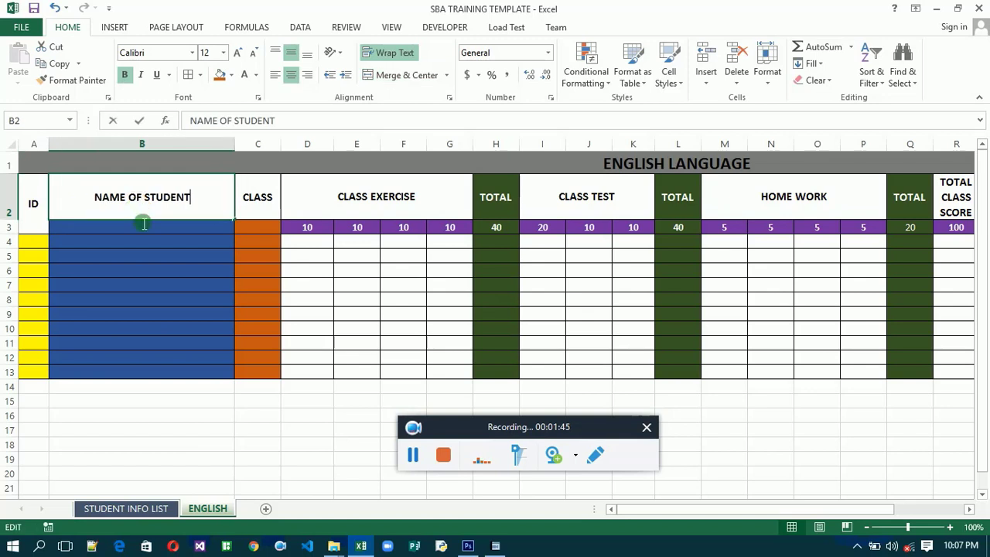
double_click(141, 223)
left_click(142, 226)
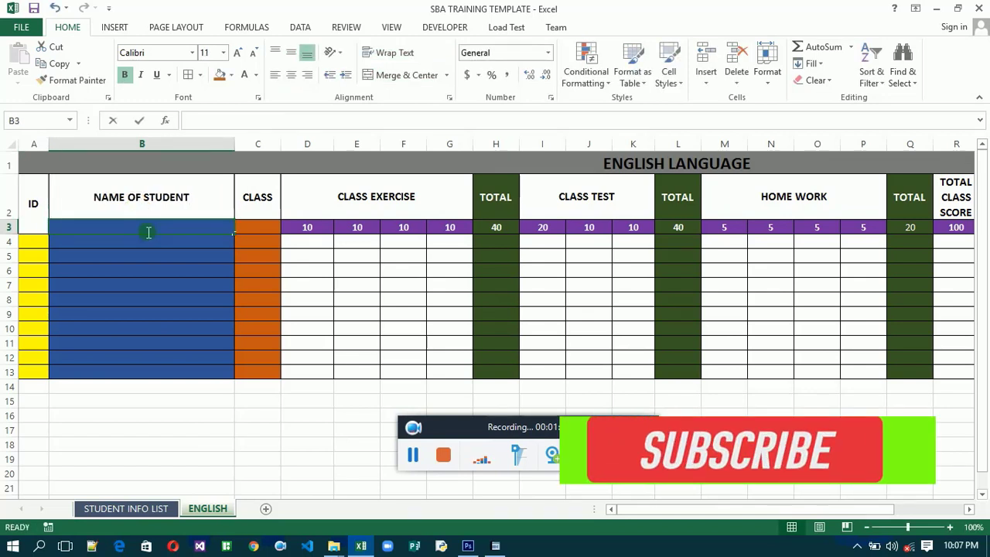
left_click(141, 207)
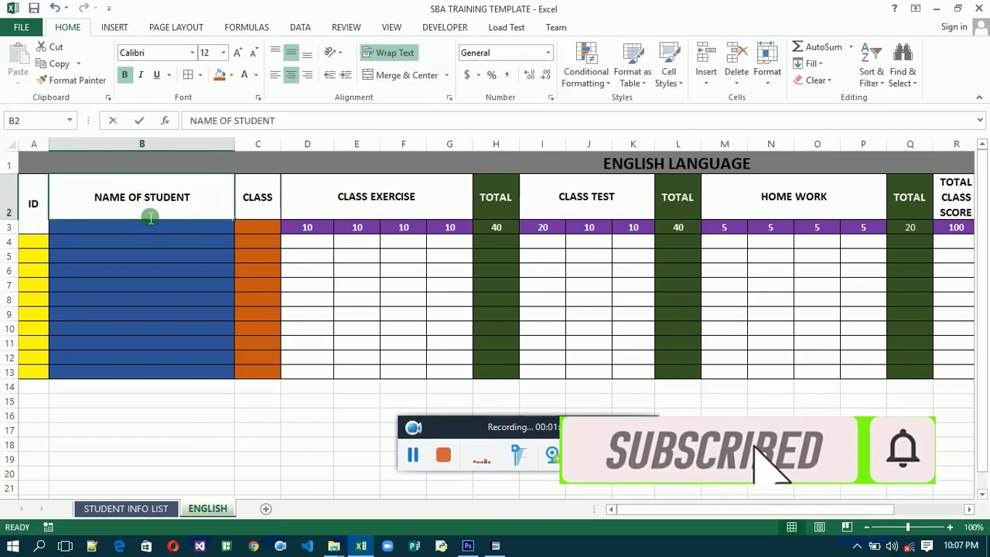
left_click(154, 227)
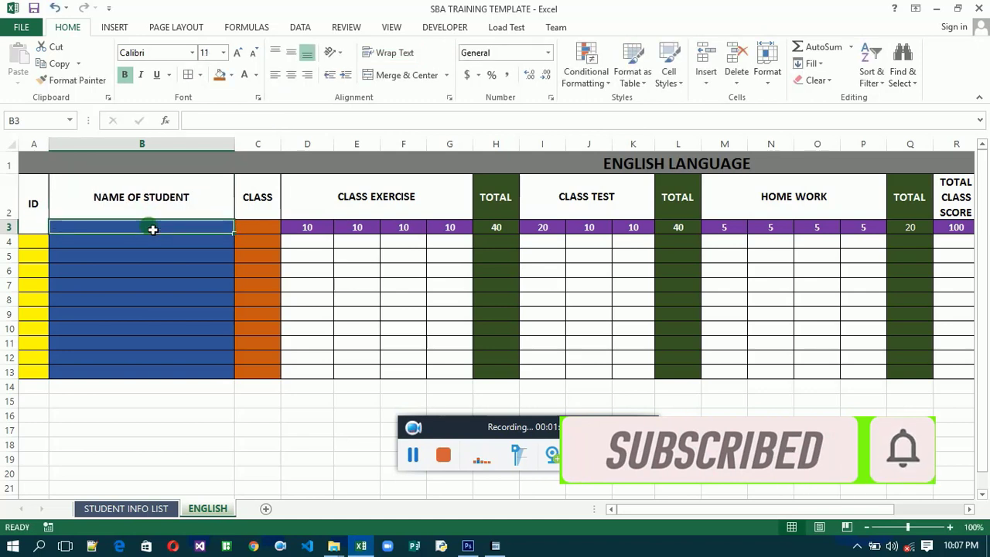
left_click_drag(152, 228, 147, 214)
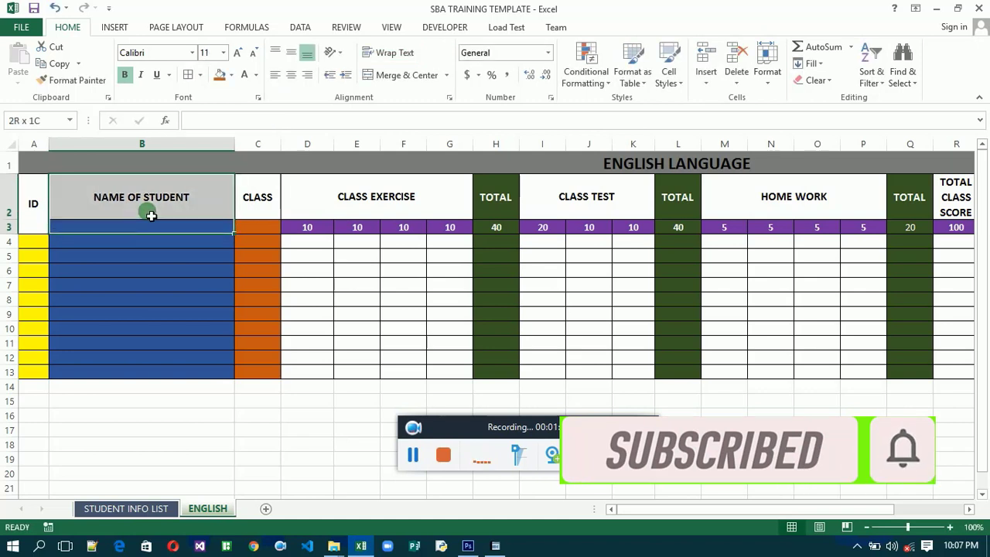
left_click(403, 75)
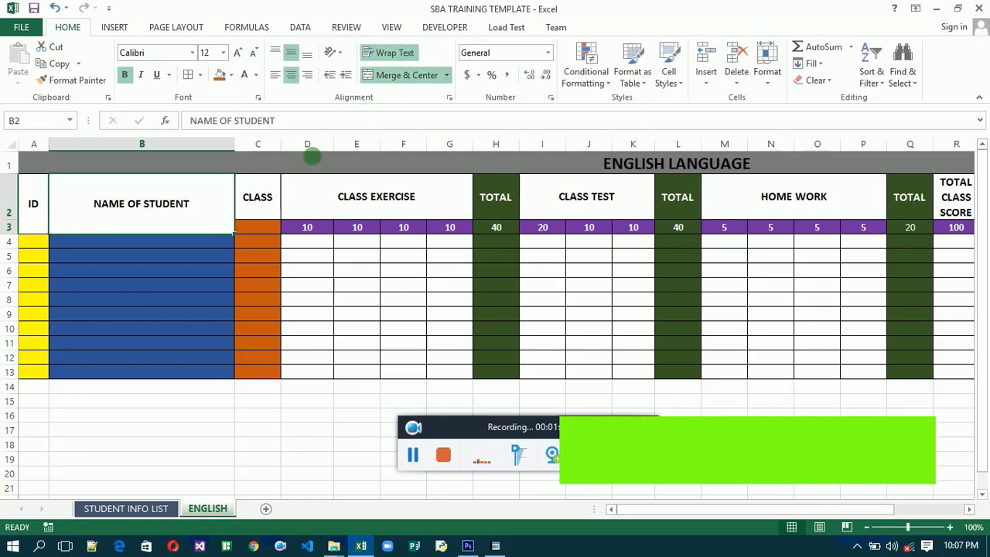
Step: Merge and center the CLASS header over cells C2:C3
left_click(265, 214)
left_click_drag(261, 211, 268, 231)
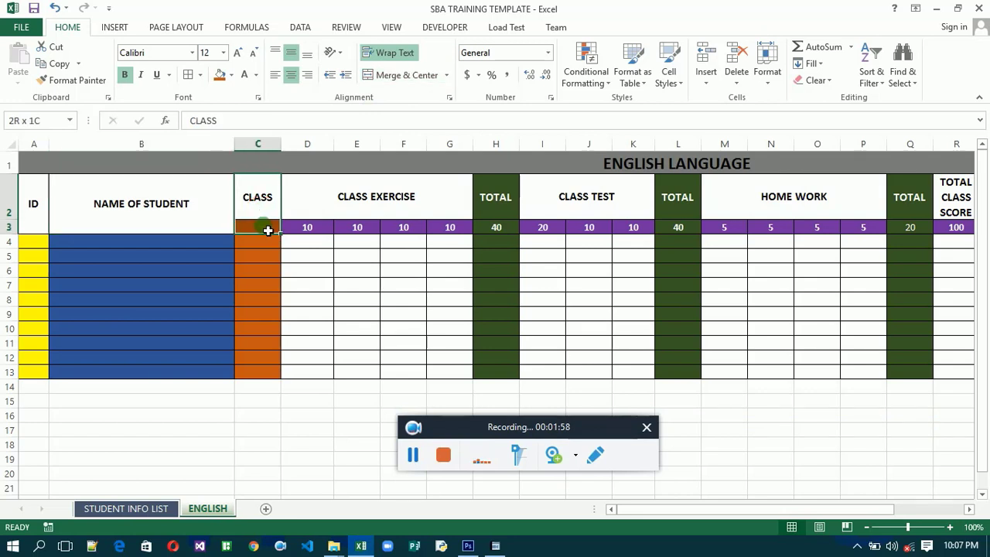
left_click(394, 75)
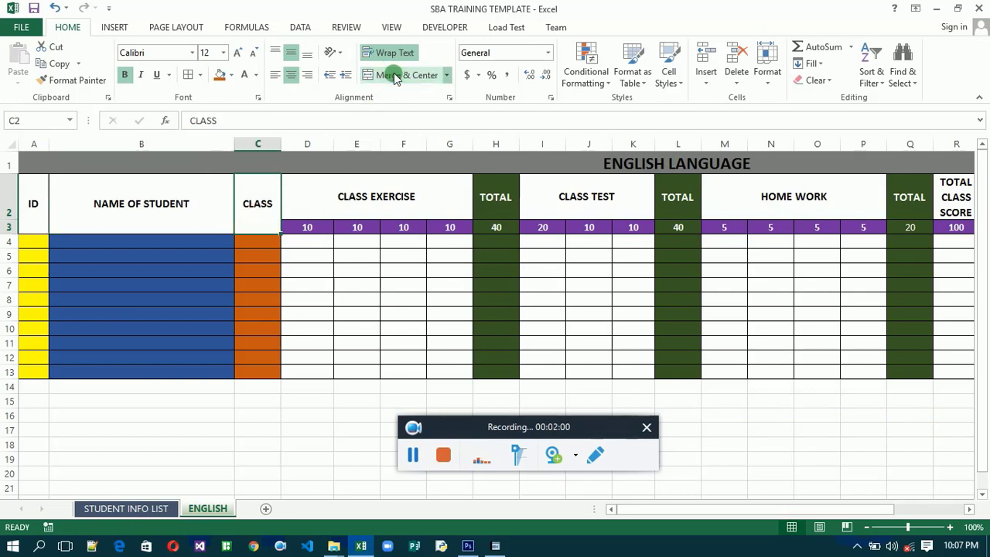
Step: Link cell A4 on the ENGLISH sheet to the first student's ID in cell A3 of the STUDENT INFO LIST sheet
left_click(37, 243)
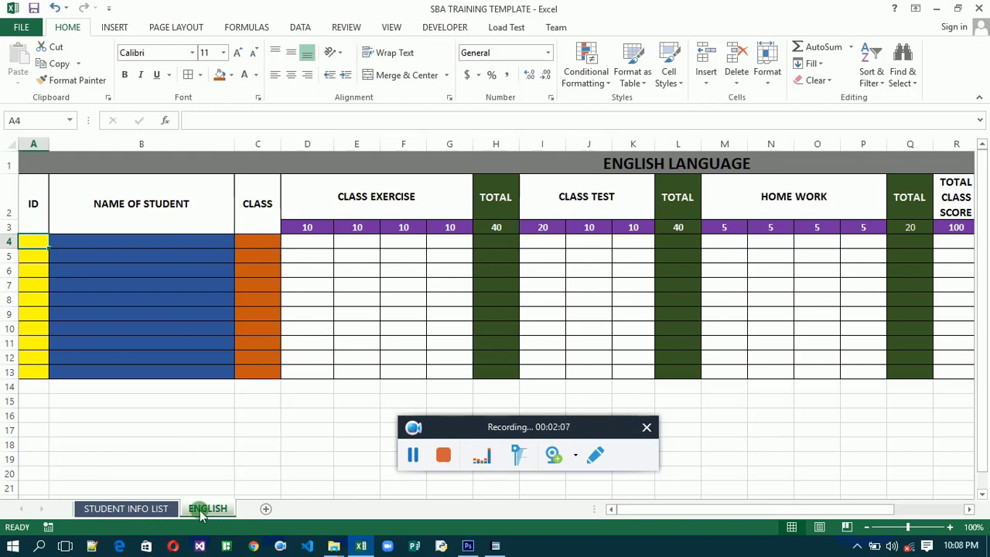
left_click(143, 508)
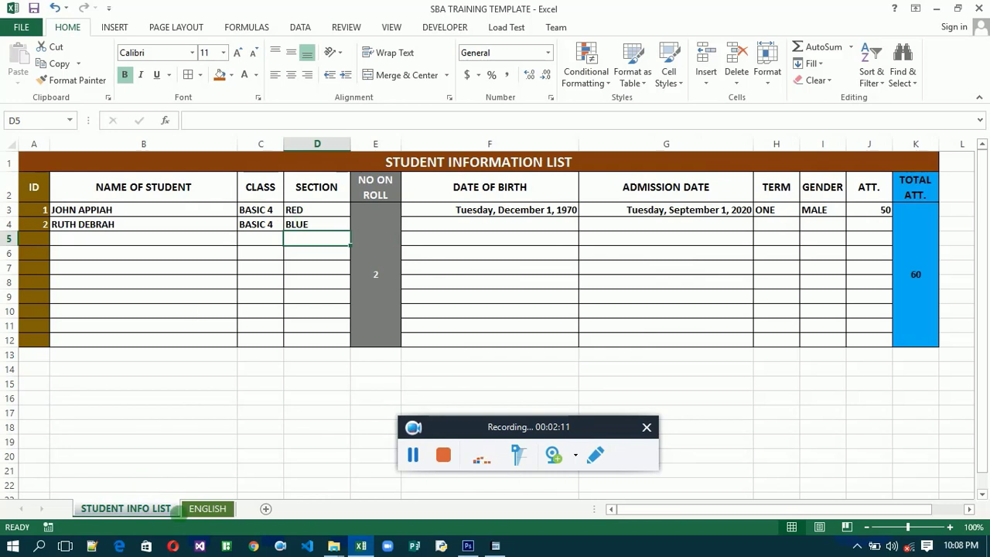
left_click(197, 508)
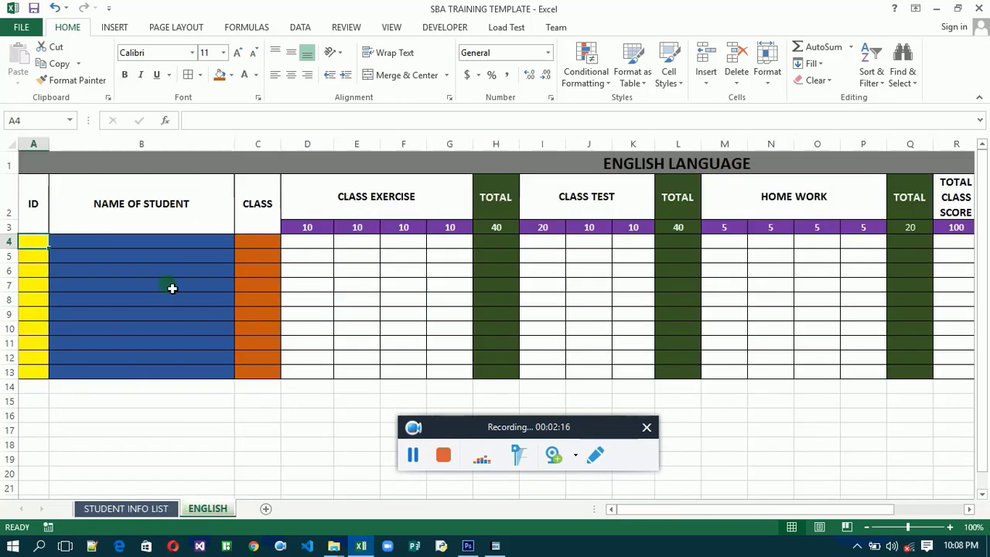
left_click(26, 240)
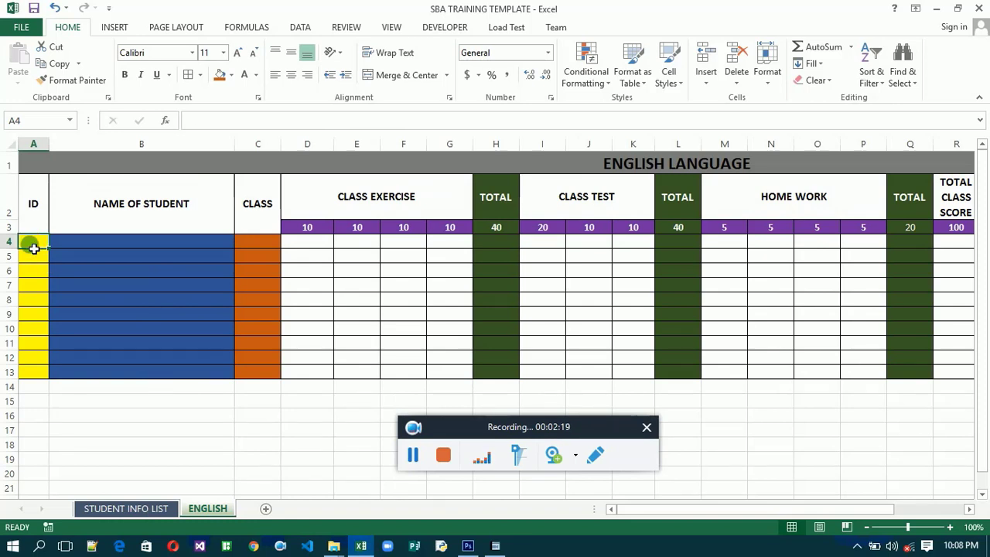
type("=")
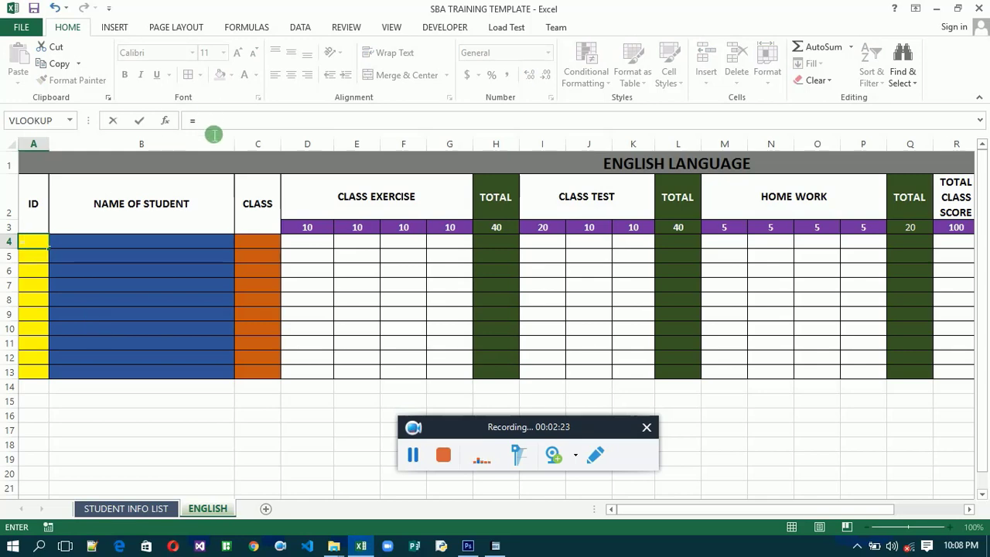
left_click(144, 510)
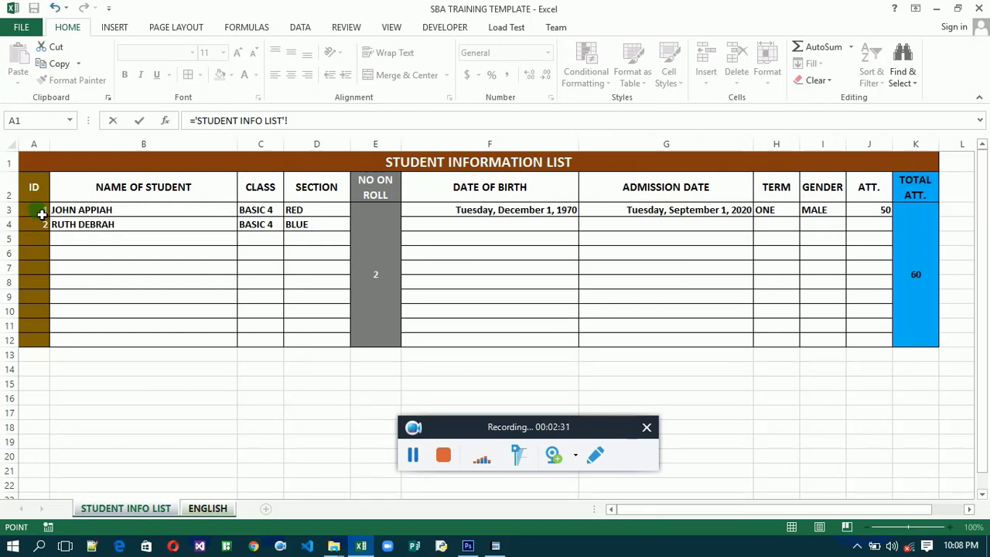
left_click(41, 214)
key("Return")
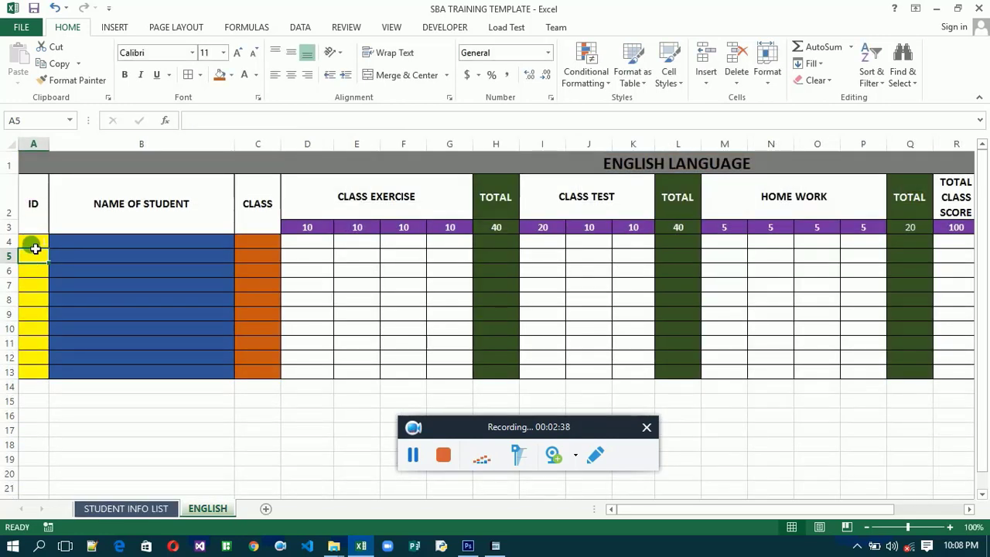
Step: Set the font color of the ID cells A4:A14 to black
left_click(34, 247)
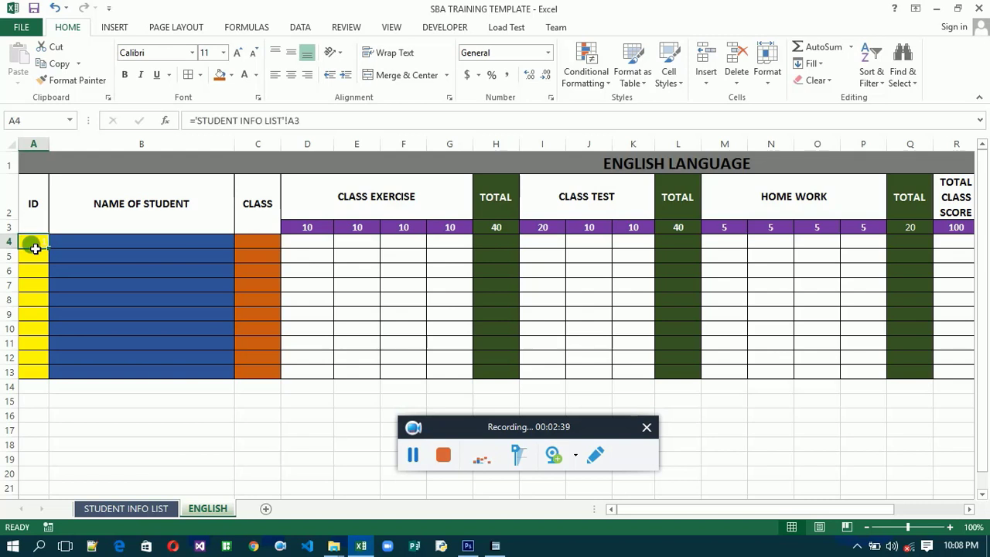
left_click_drag(35, 247, 41, 385)
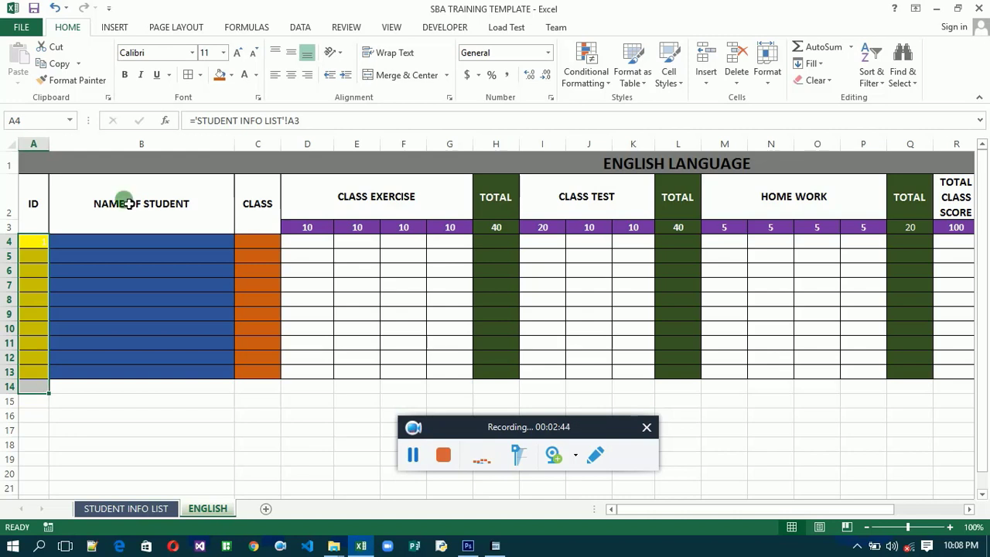
left_click(256, 75)
left_click(249, 93)
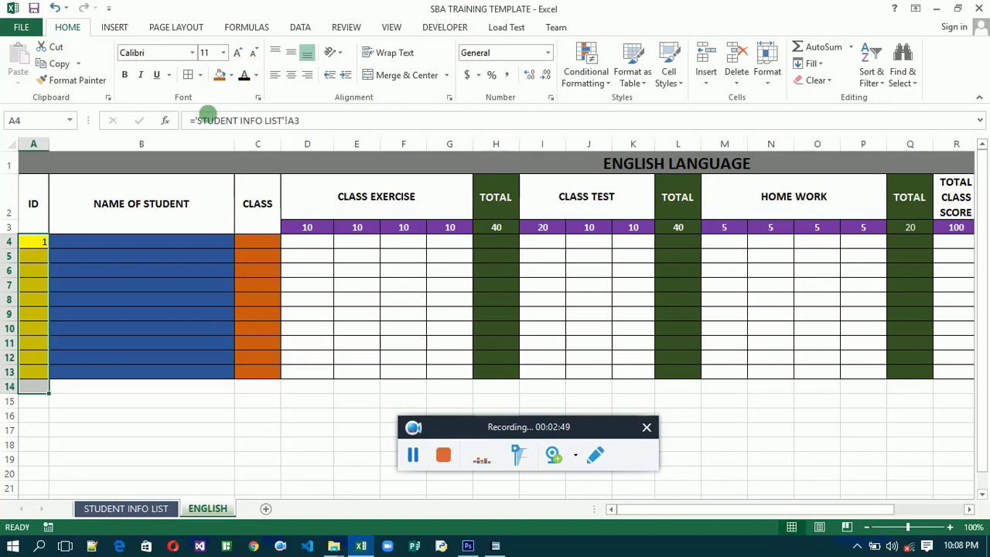
left_click(34, 248)
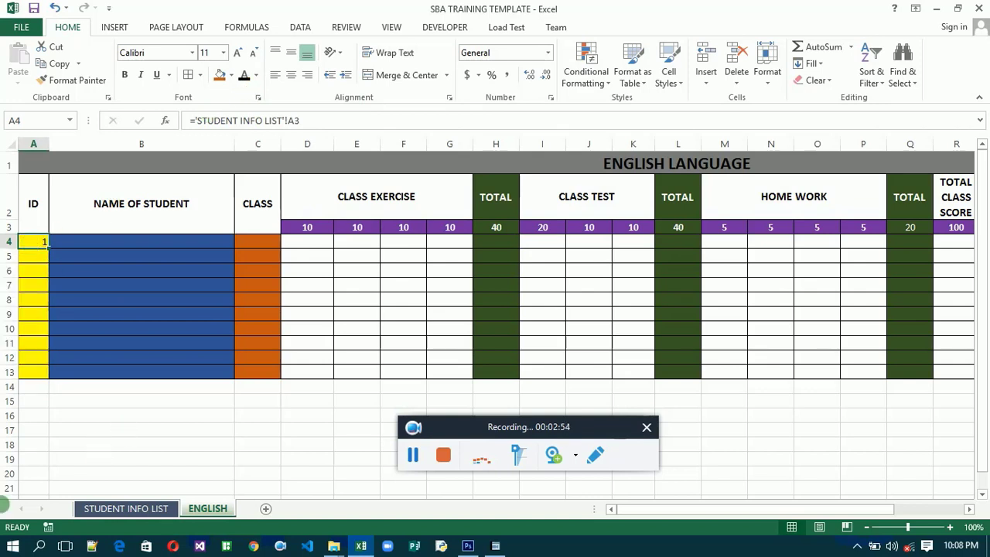
Step: Clear the first student's ID in cell A3 of the STUDENT INFO LIST sheet and check the linked cell on the ENGLISH sheet
left_click(103, 512)
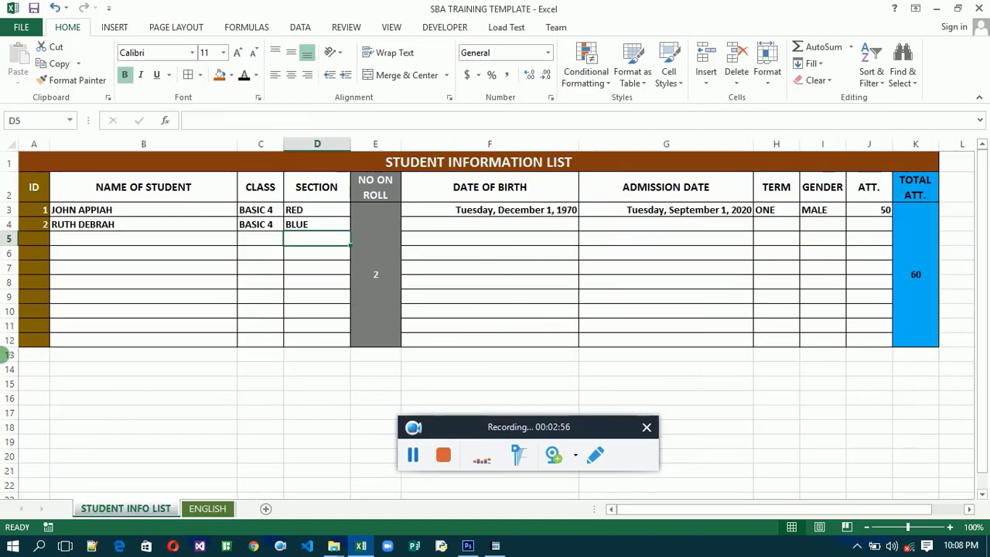
left_click(41, 215)
key("BackSpace")
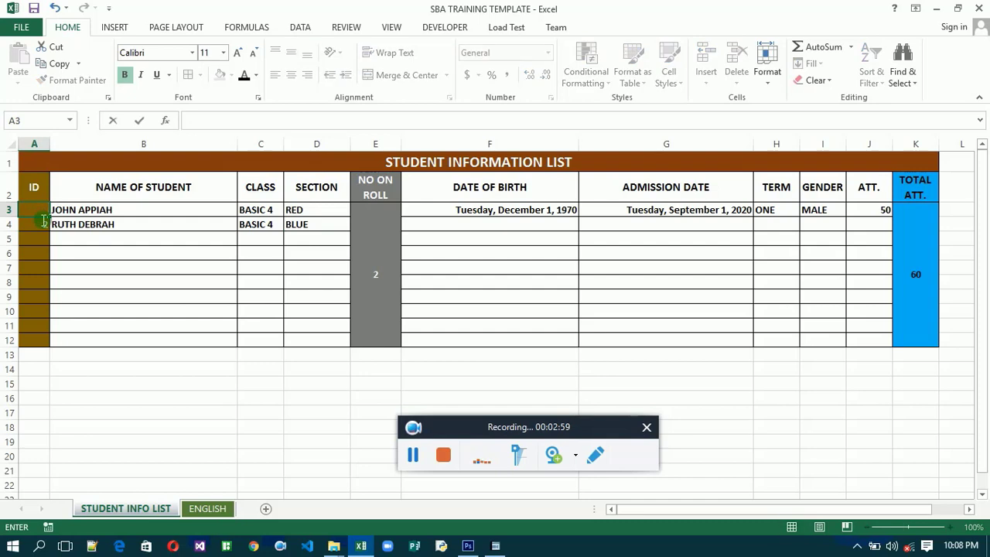
key("Return")
left_click(208, 509)
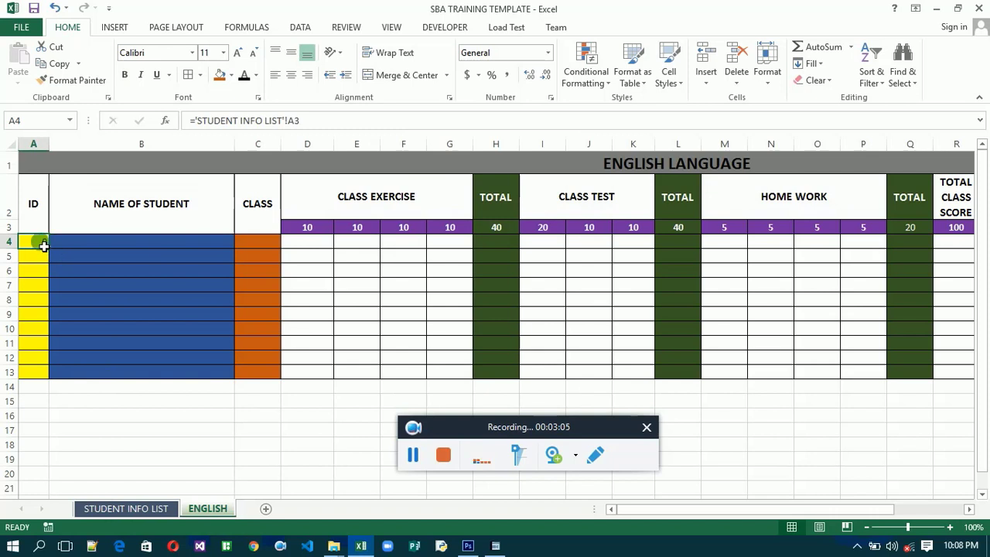
Step: Enter 1 as the first student's ID in cell A3 of the STUDENT INFO LIST sheet and return to the ENGLISH sheet
left_click(152, 510)
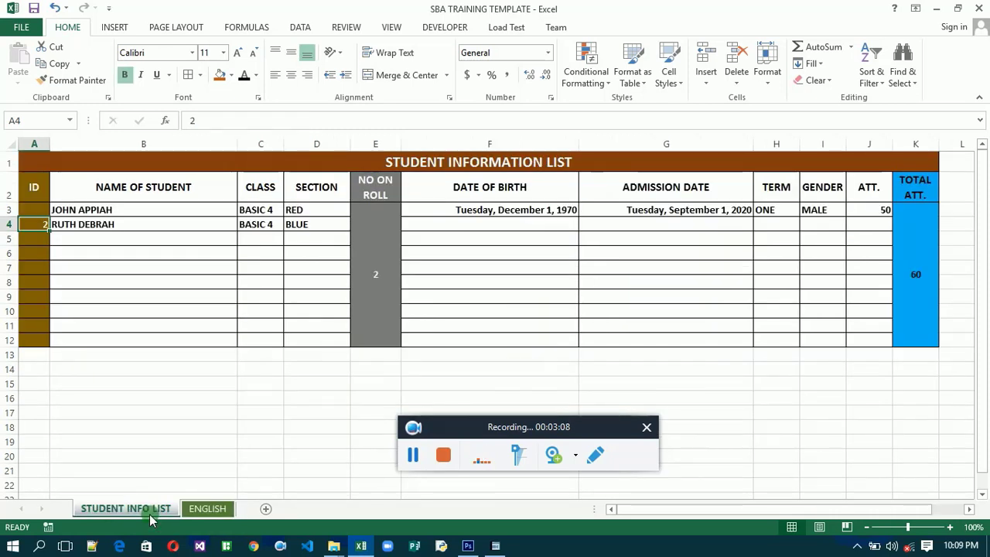
left_click(34, 211)
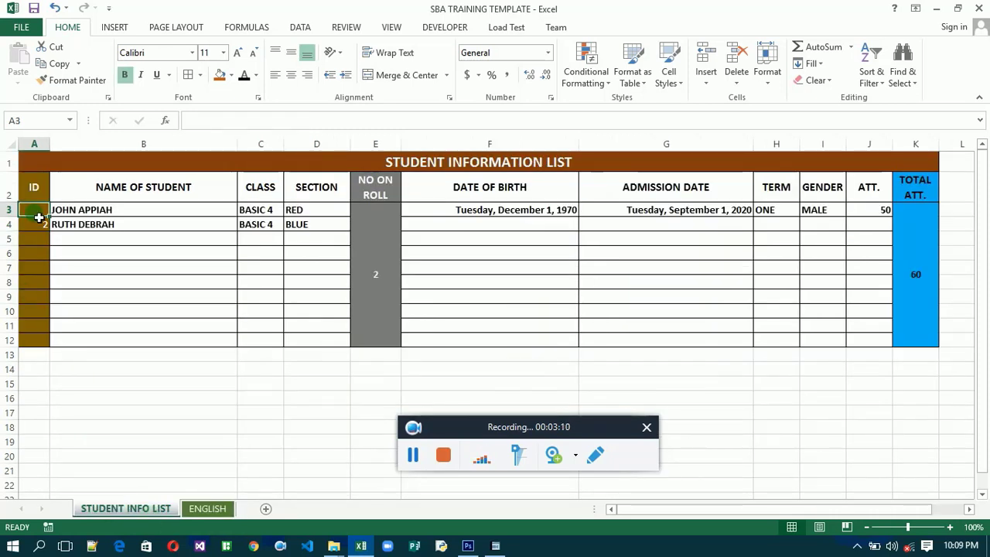
type("1")
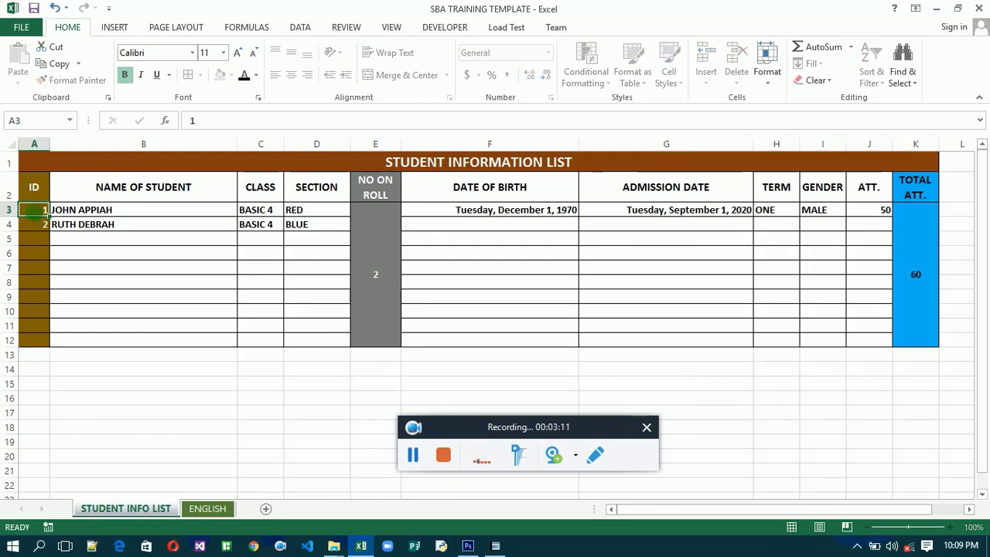
key("Return")
left_click(216, 508)
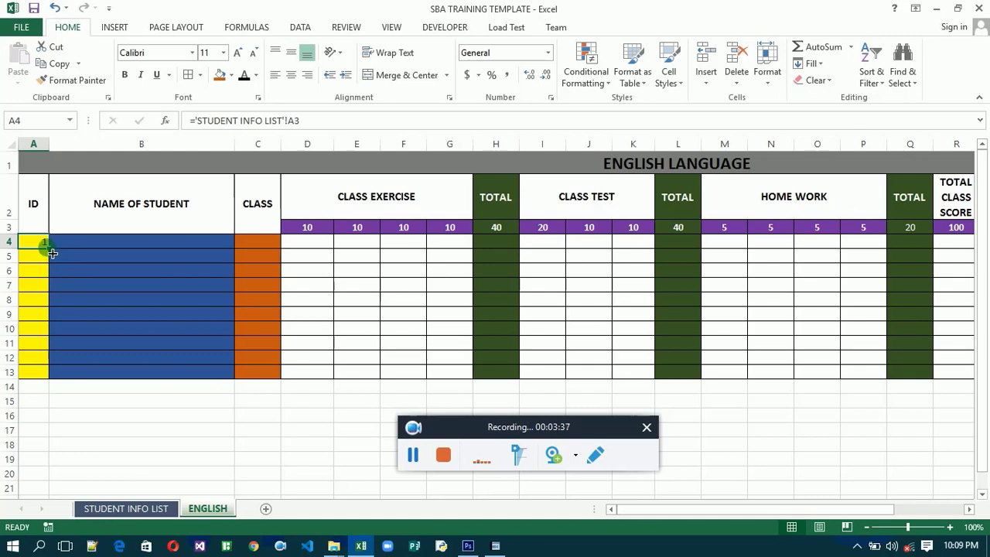
Step: Fill the linked formula from A4 across to C4 and compare the row with the STUDENT INFO LIST sheet
left_click_drag(53, 253, 278, 248)
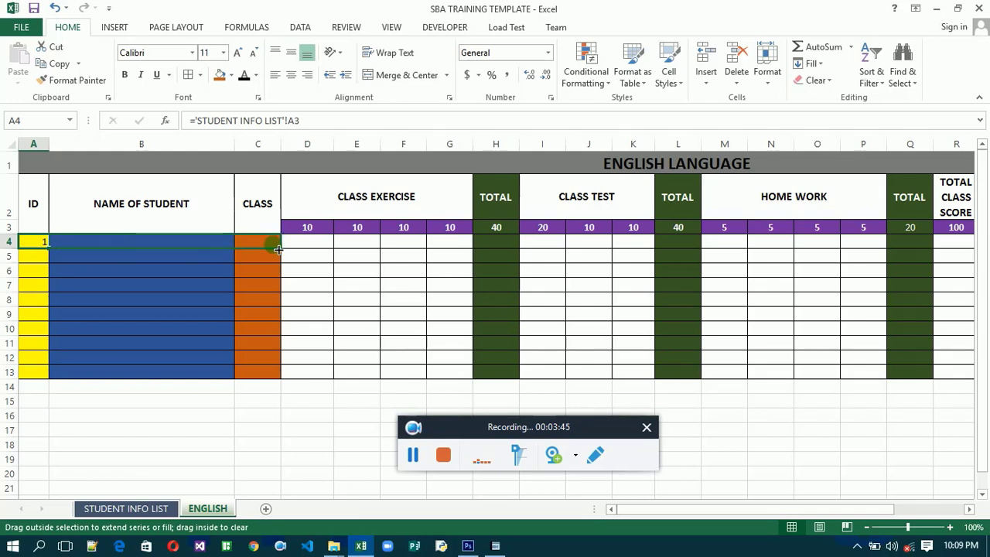
left_click_drag(280, 249, 276, 249)
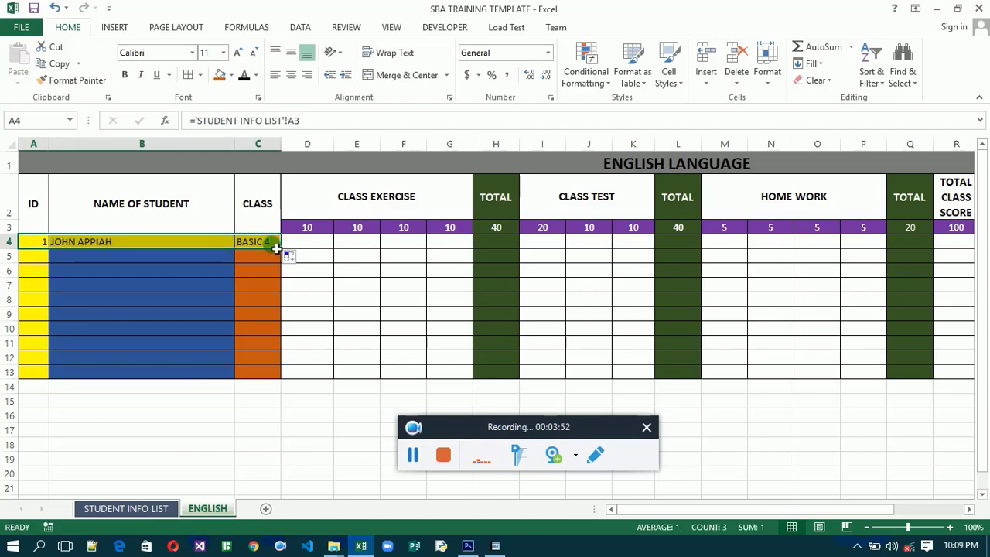
left_click(125, 508)
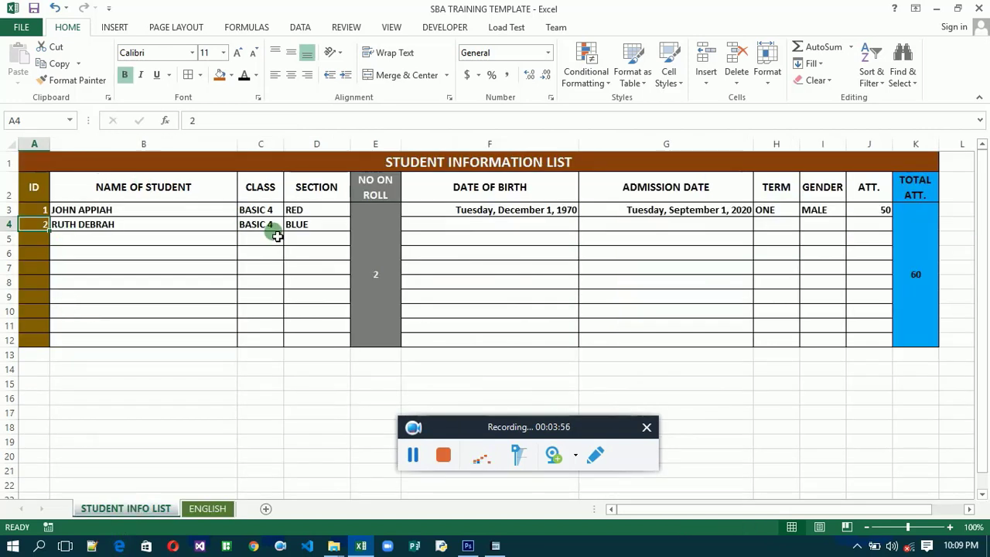
left_click(207, 510)
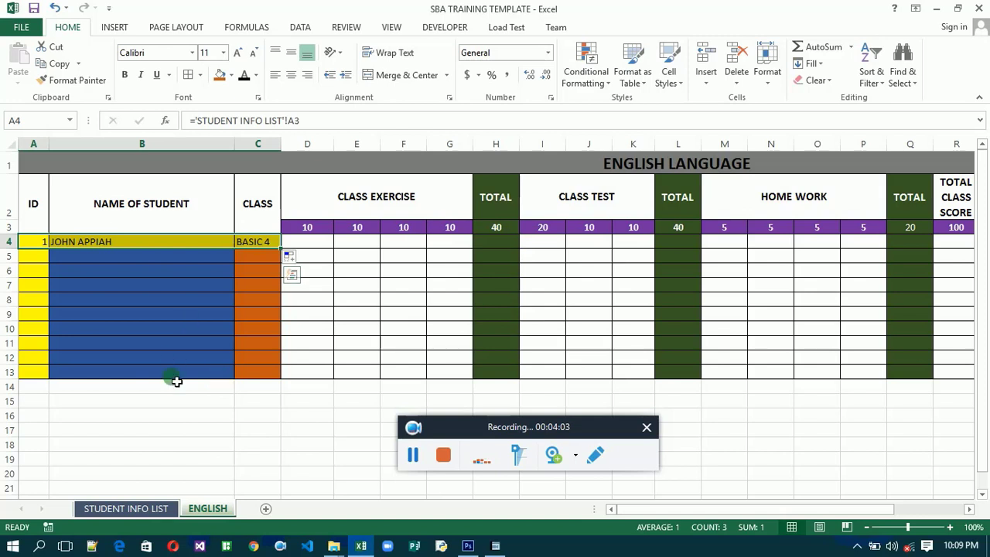
Step: Fill the linked ID, name and class formulas from A4:C4 down to row 13 of the ENGLISH sheet
left_click(286, 254)
left_click_drag(286, 254, 288, 379)
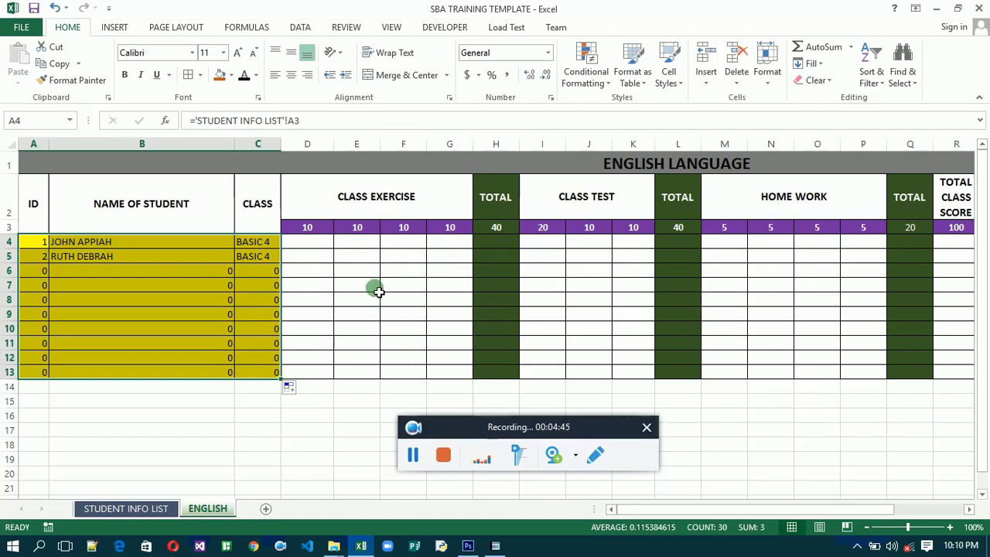
Step: Enter 11 as a trial class exercise score in cell D4 and clear it again
left_click(320, 248)
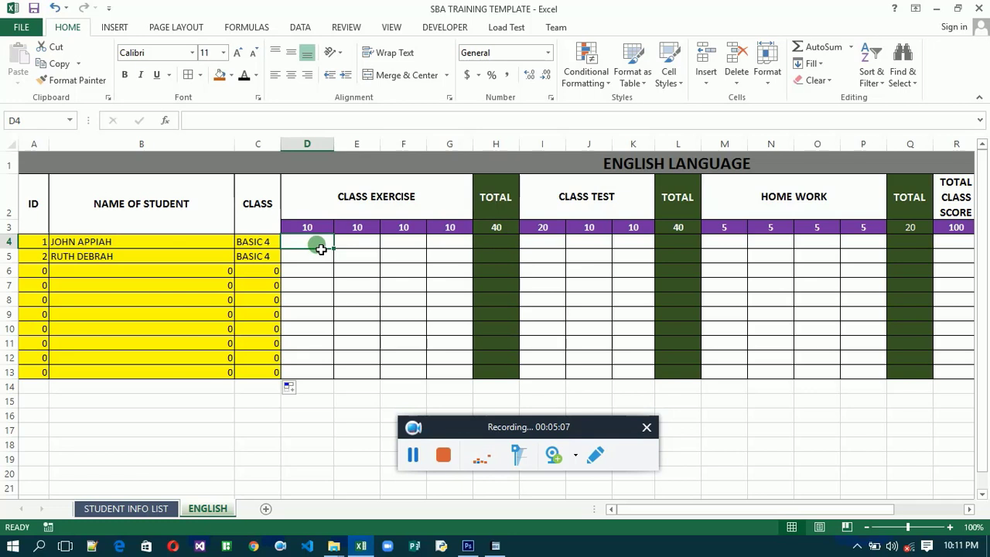
type("11")
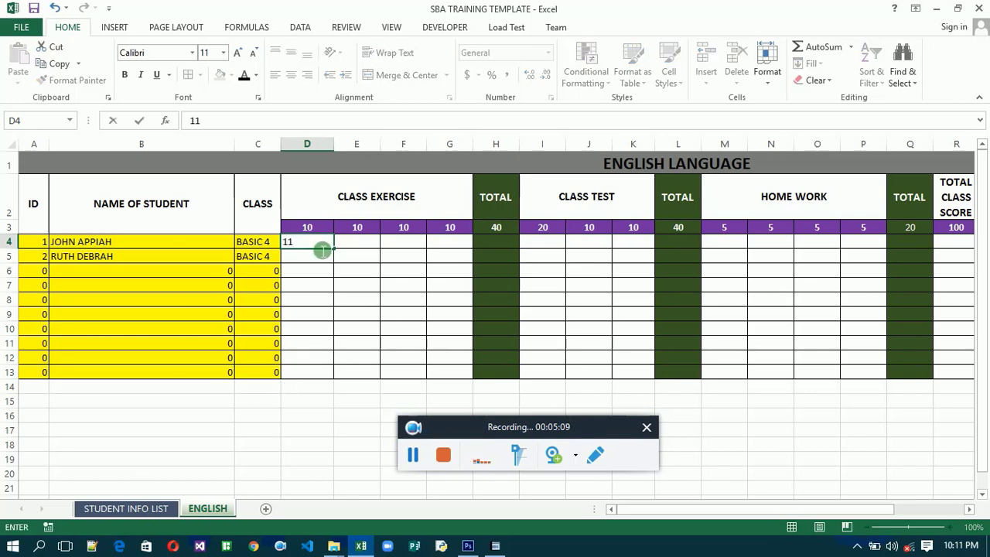
key("Return")
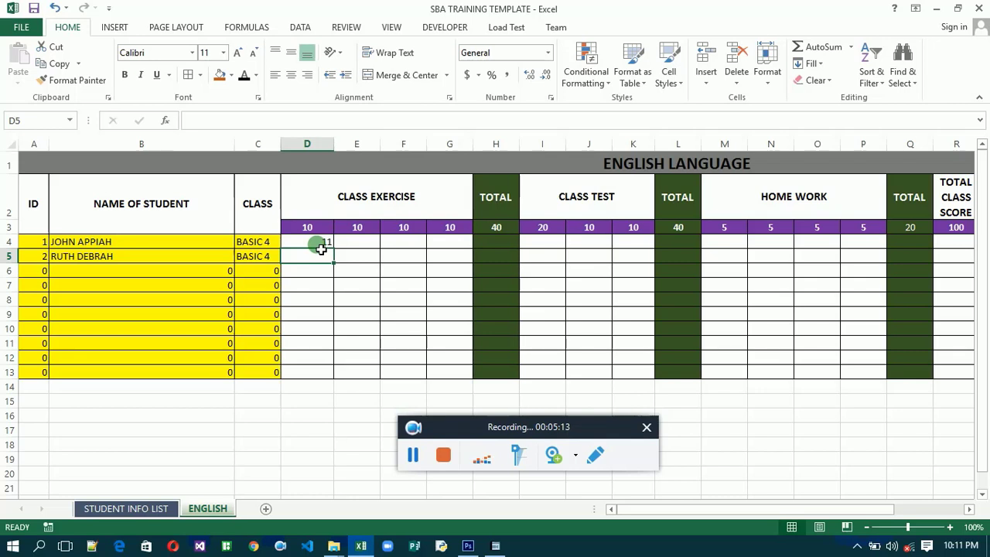
left_click(318, 244)
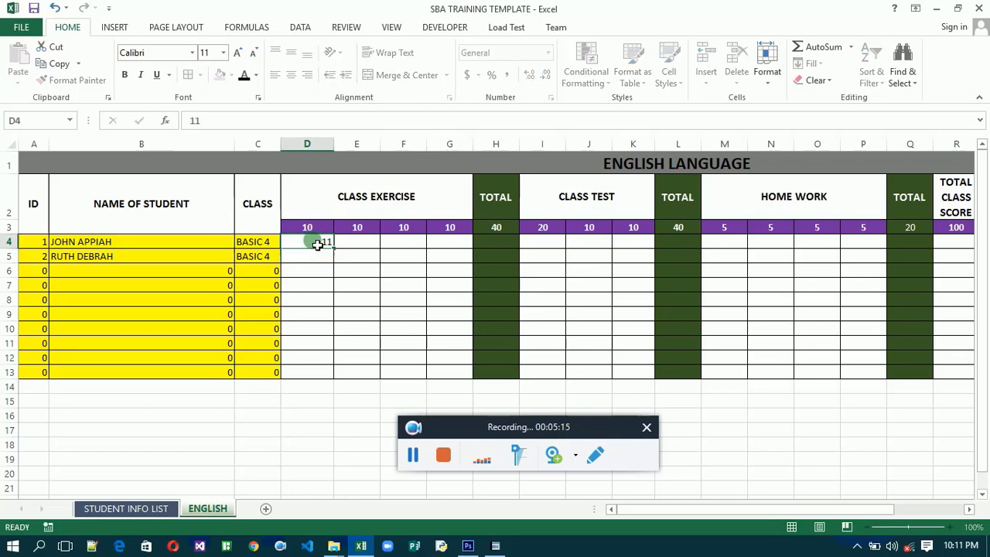
key("BackSpace")
key("Return")
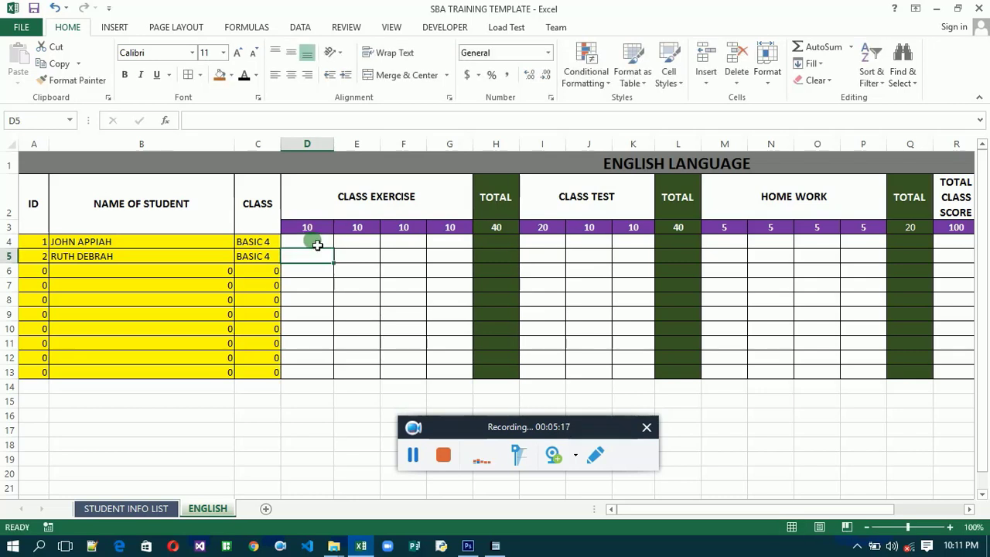
Step: Set up data validation on cell D4 allowing whole numbers between a minimum of 0 and a maximum of 10
left_click(318, 245)
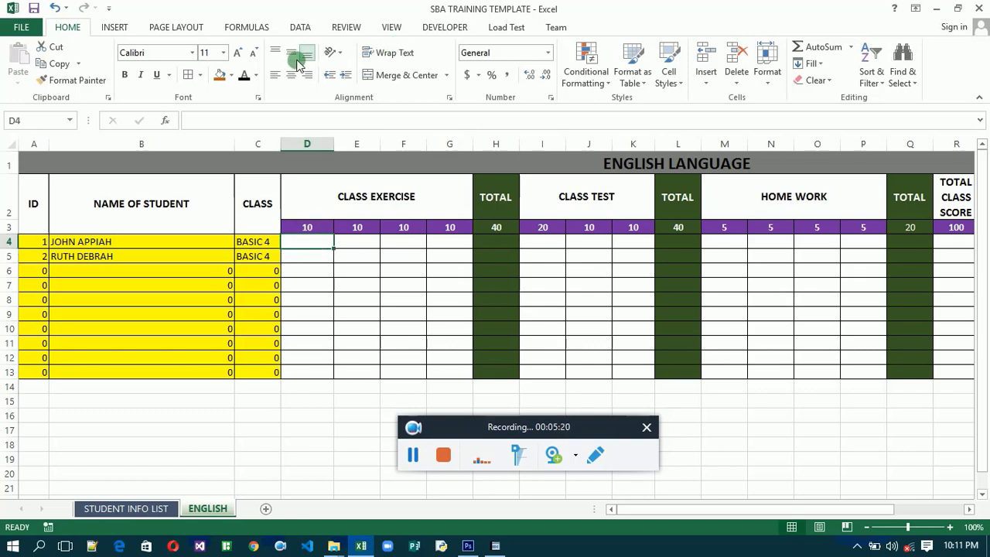
left_click(300, 28)
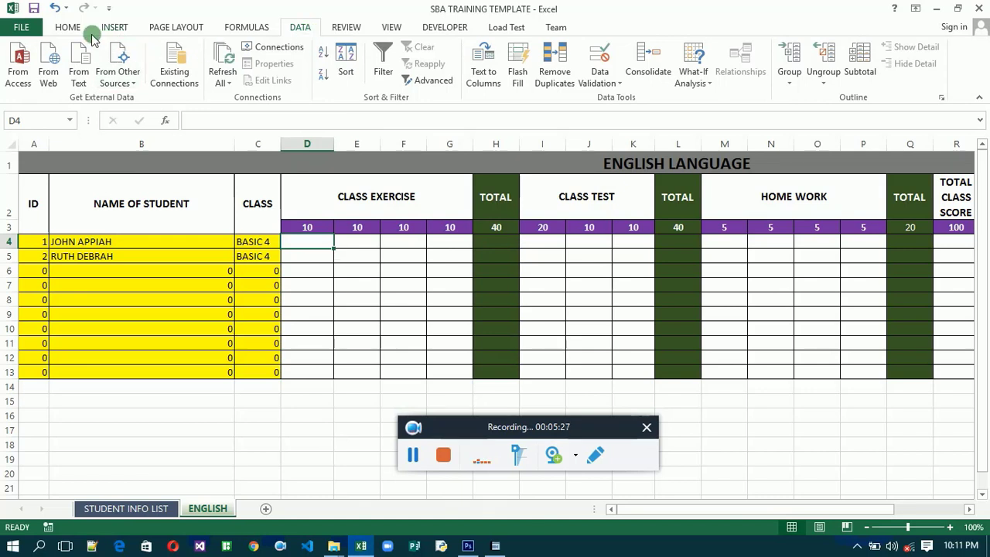
left_click(69, 28)
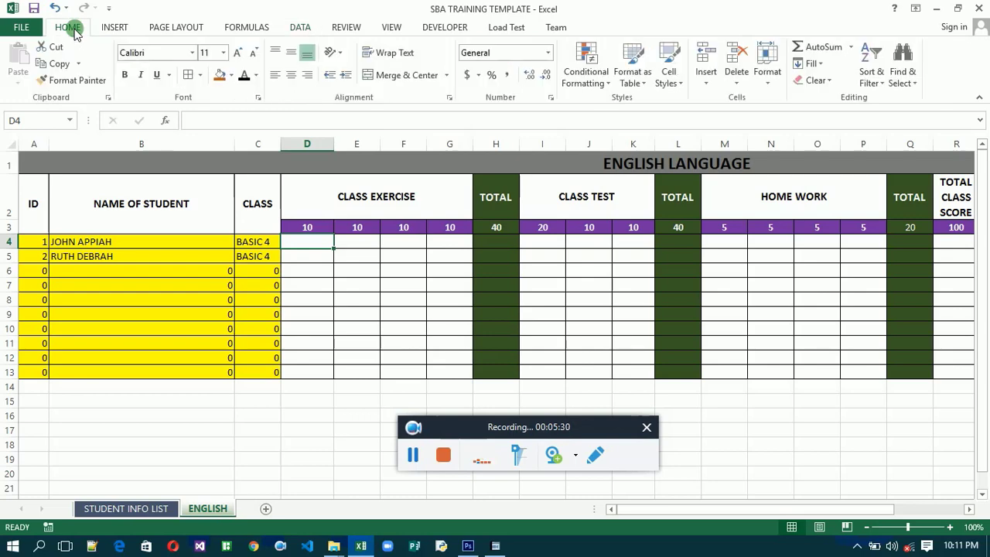
left_click(299, 27)
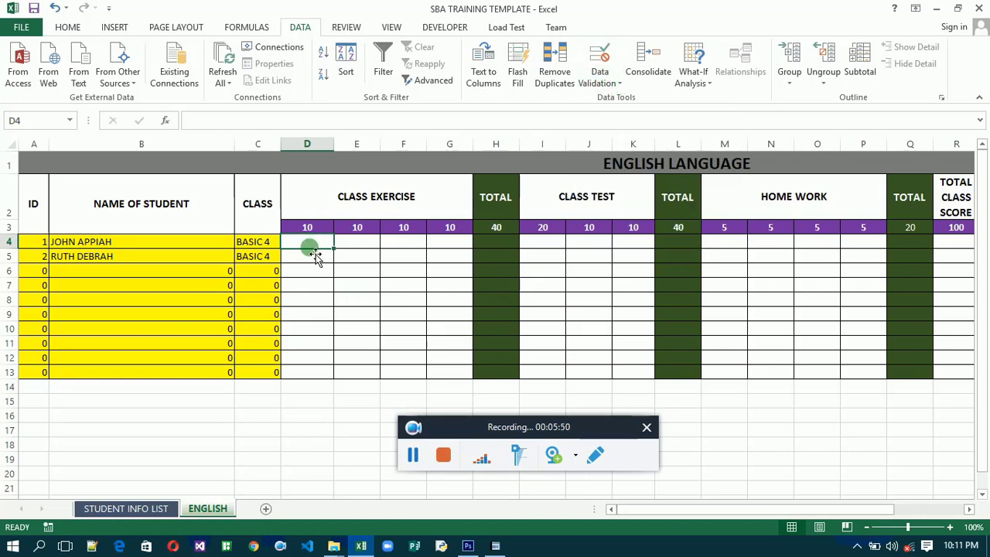
left_click(619, 83)
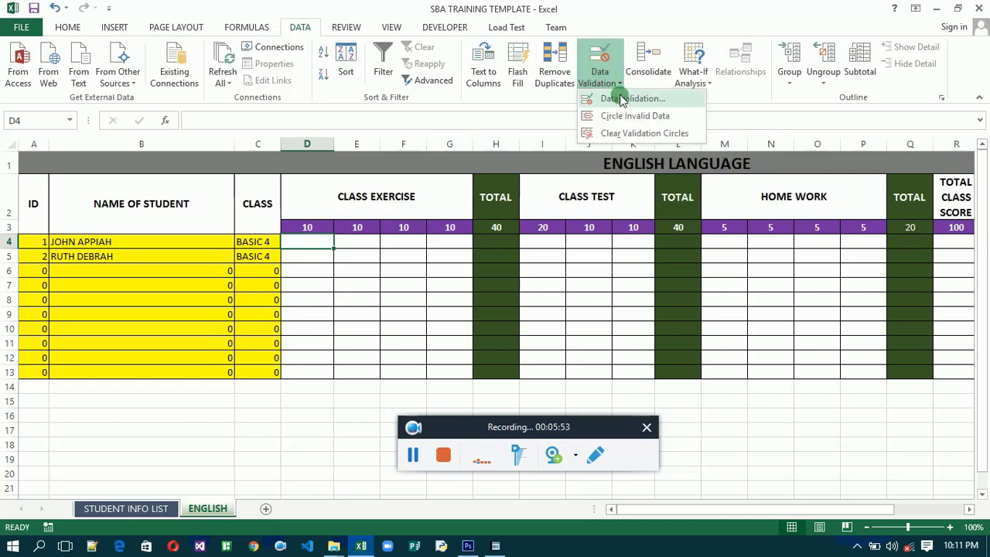
left_click(623, 99)
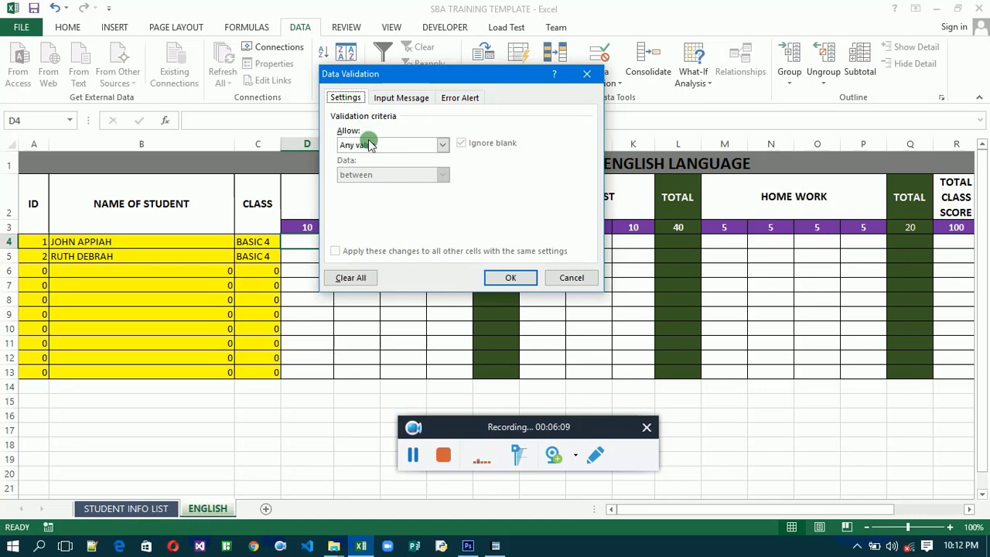
left_click(443, 146)
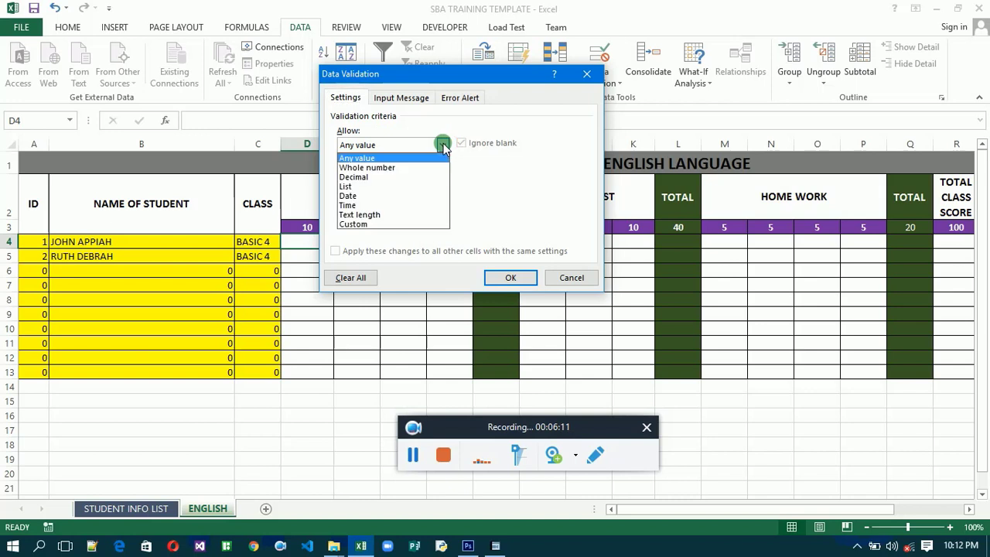
left_click(385, 168)
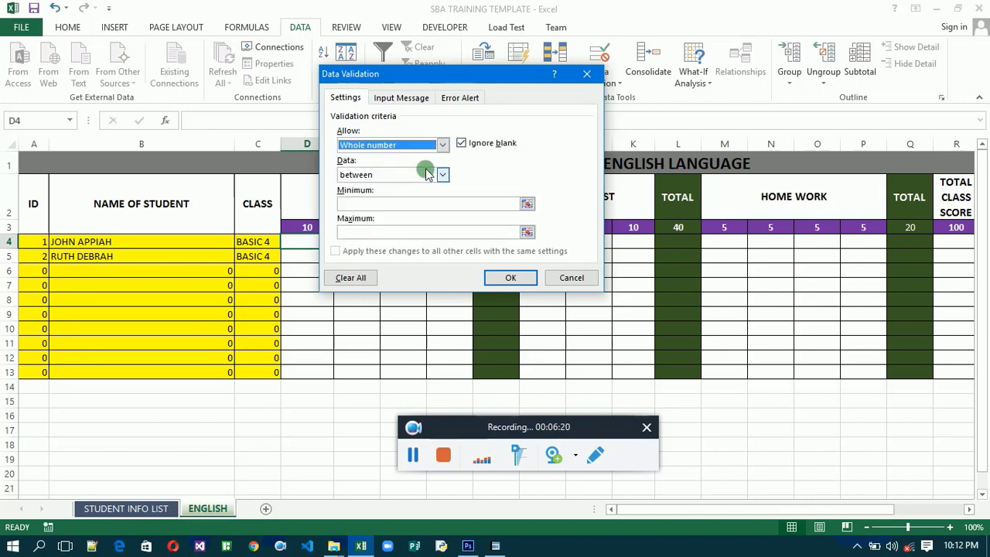
left_click(399, 206)
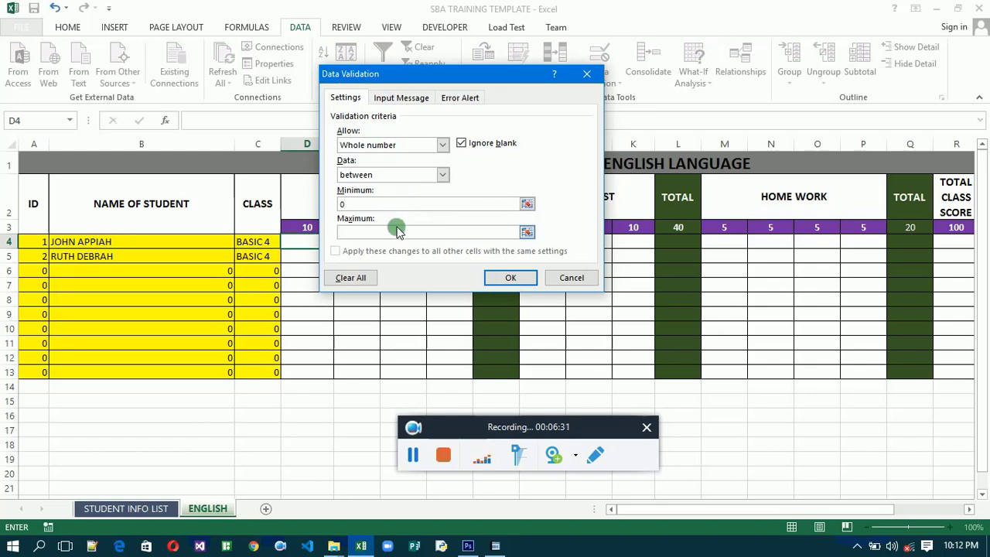
left_click(403, 236)
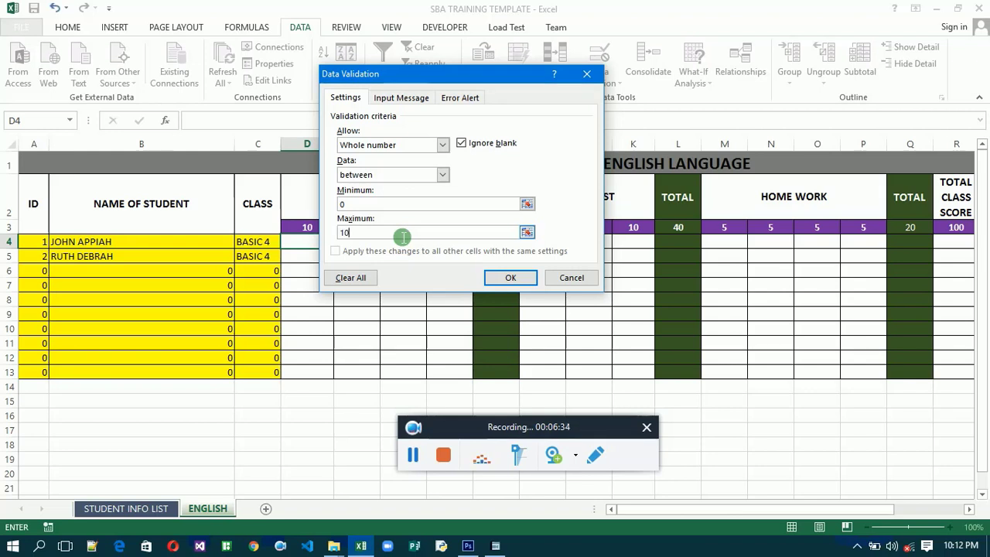
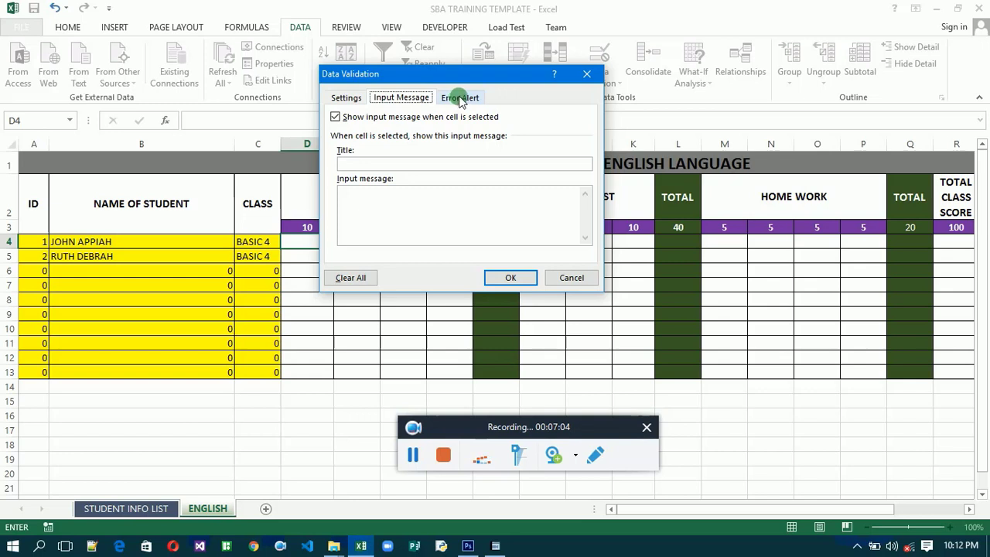
Step: Set the validation's error alert to the Stop style with the title "ERROR"
left_click(462, 99)
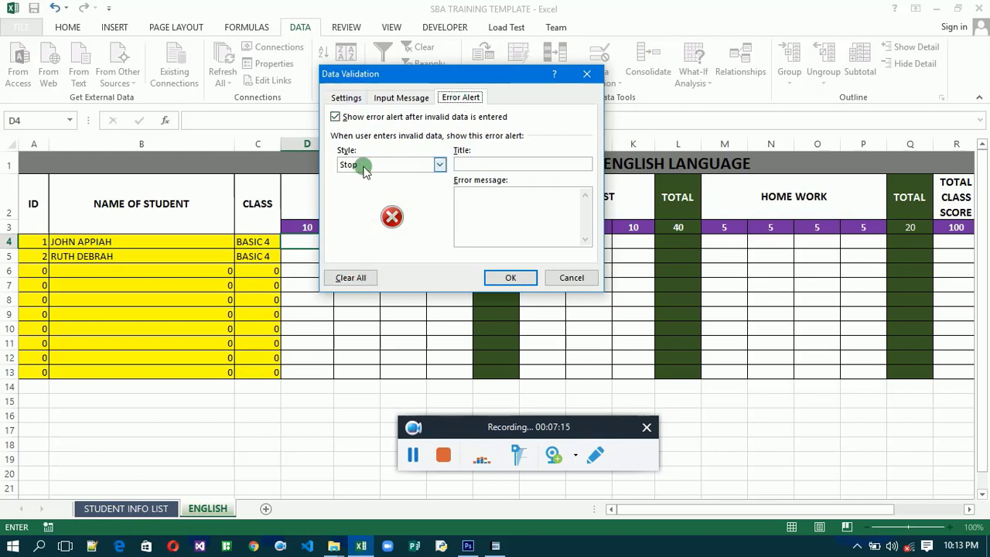
left_click(439, 165)
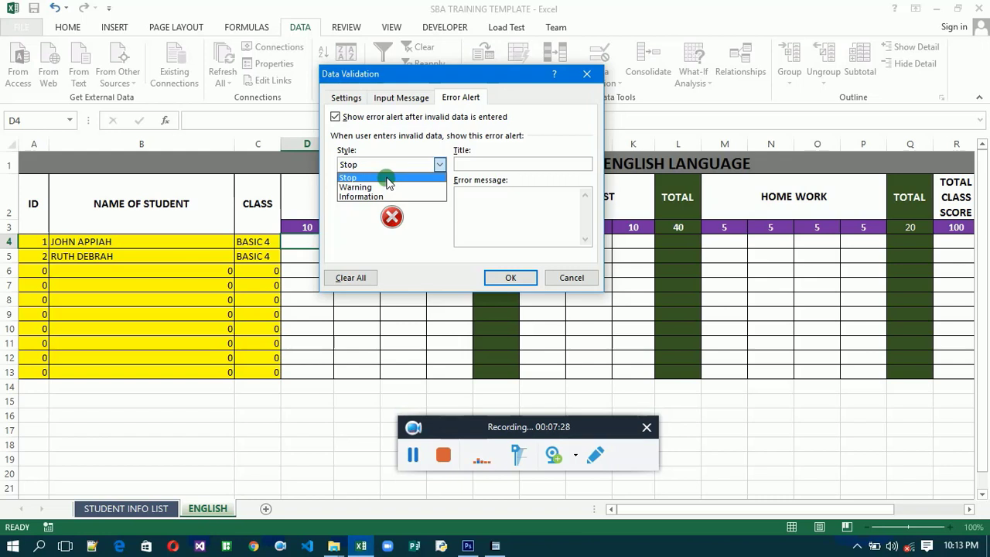
left_click(387, 179)
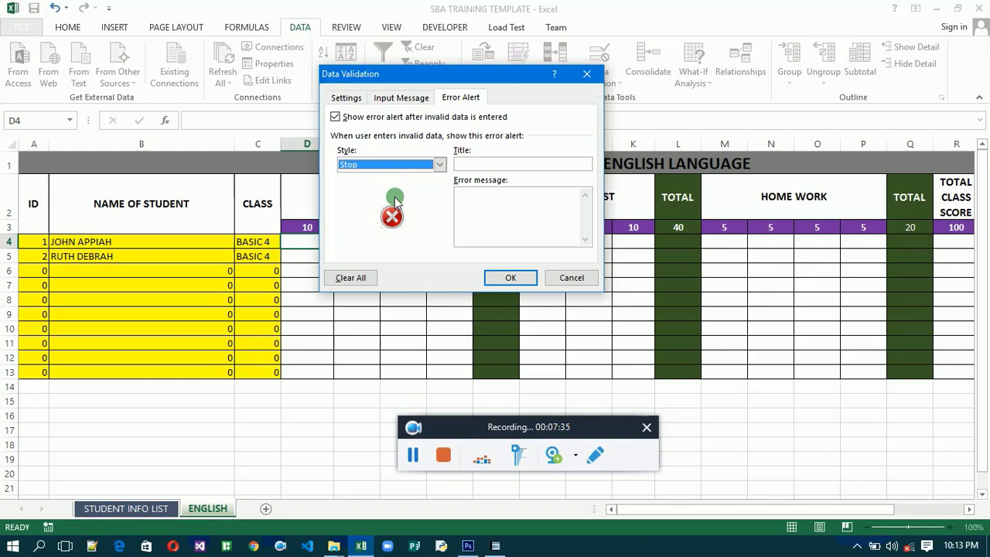
left_click(481, 165)
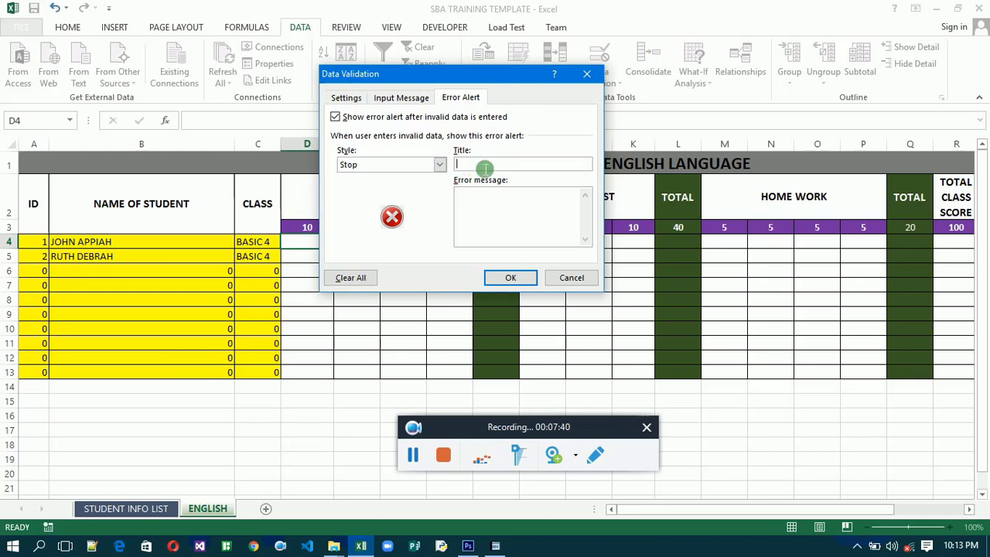
type("ERR")
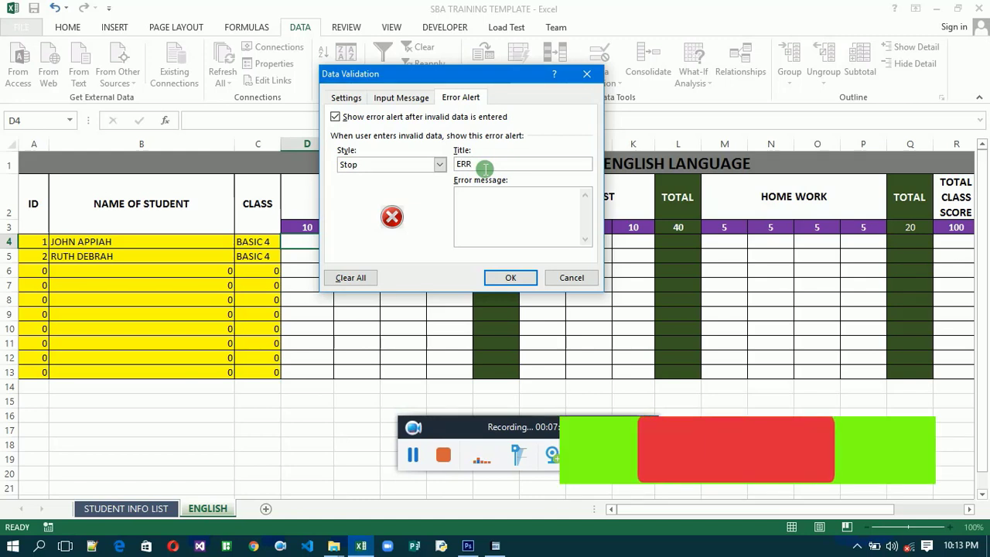
type("OR")
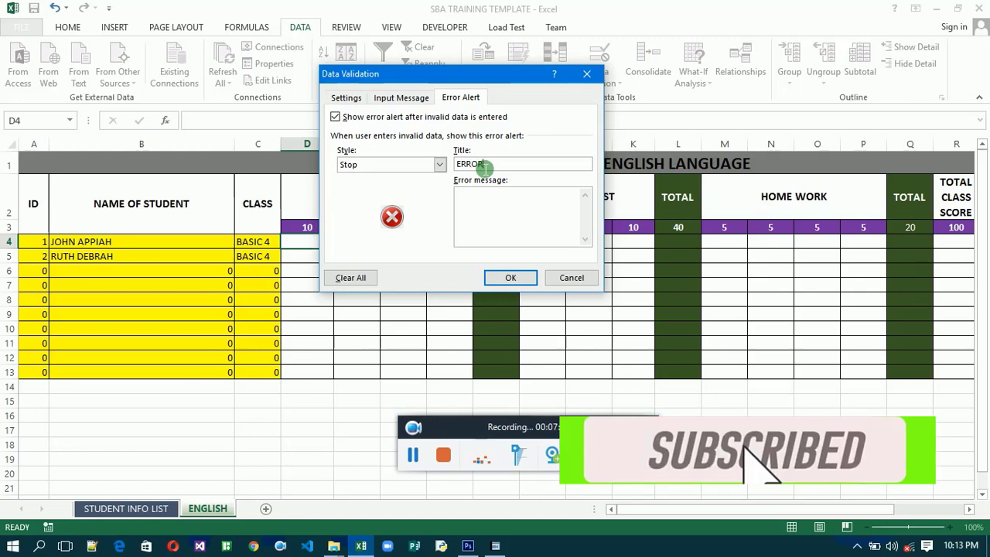
Step: Enter the error message "ENTER VALUES BETWEEN 0 AND 10" and apply the validation to D4
left_click(487, 204)
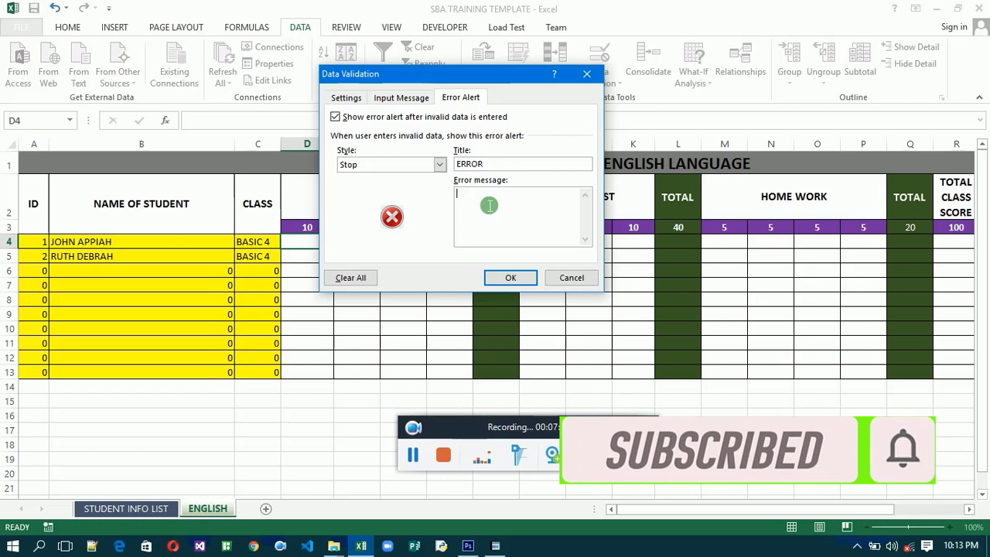
type("ENTER")
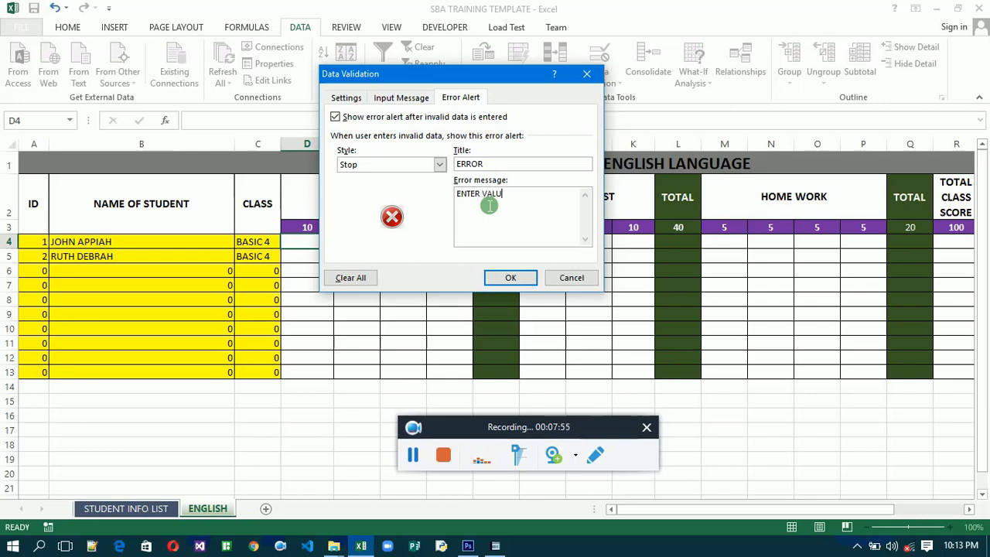
type("VALUES BETWEEN")
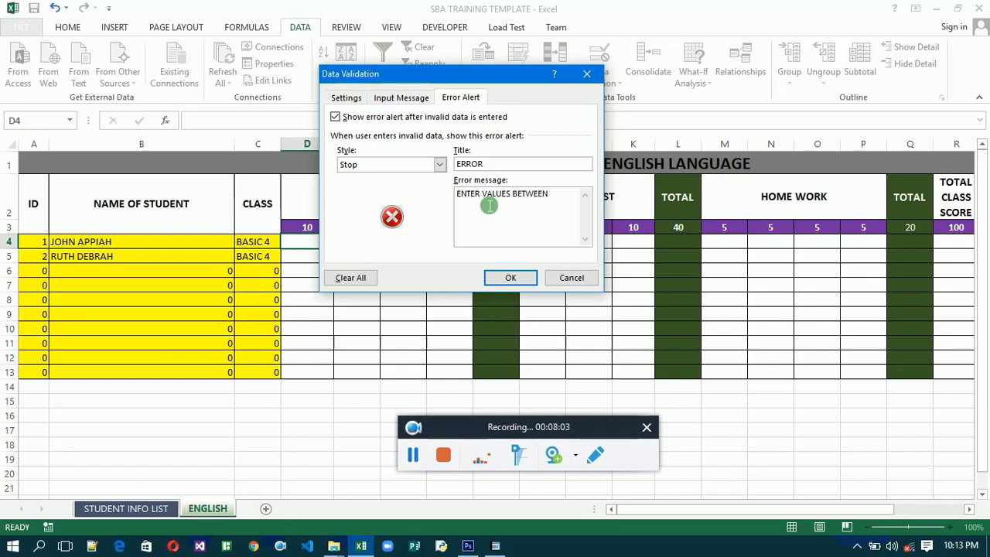
type(" 0 AND 10")
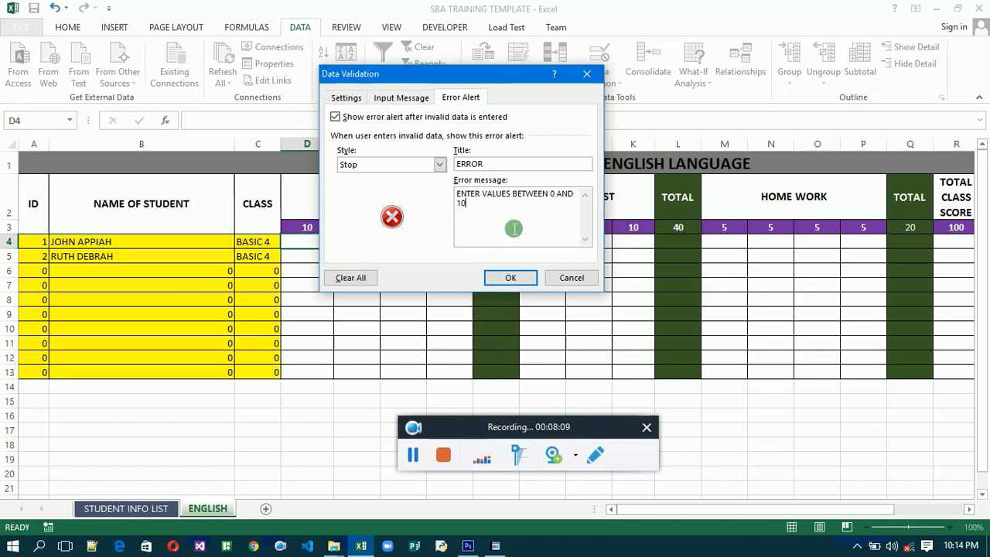
left_click(508, 276)
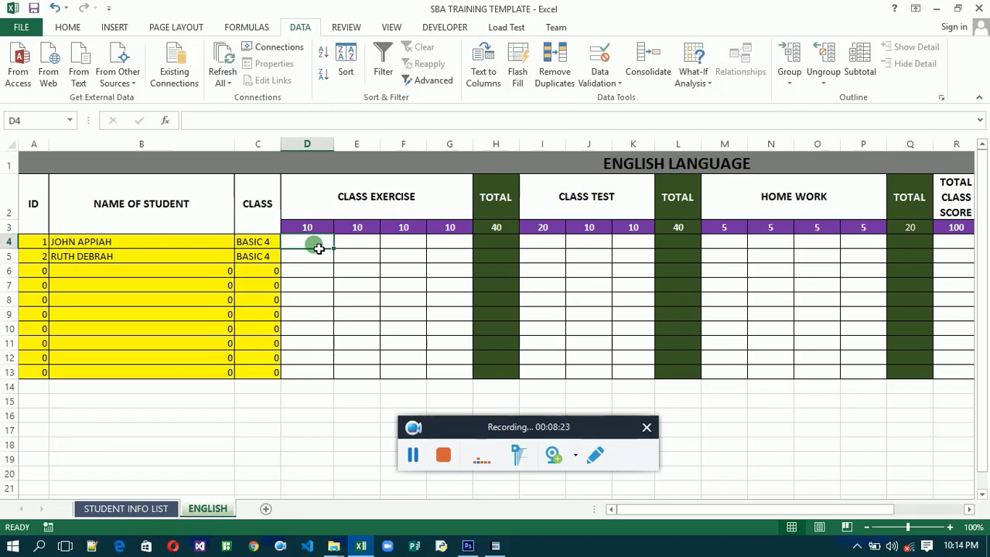
Step: Test the validation rule in D4 by entering 12 and retrying with 2
type("12")
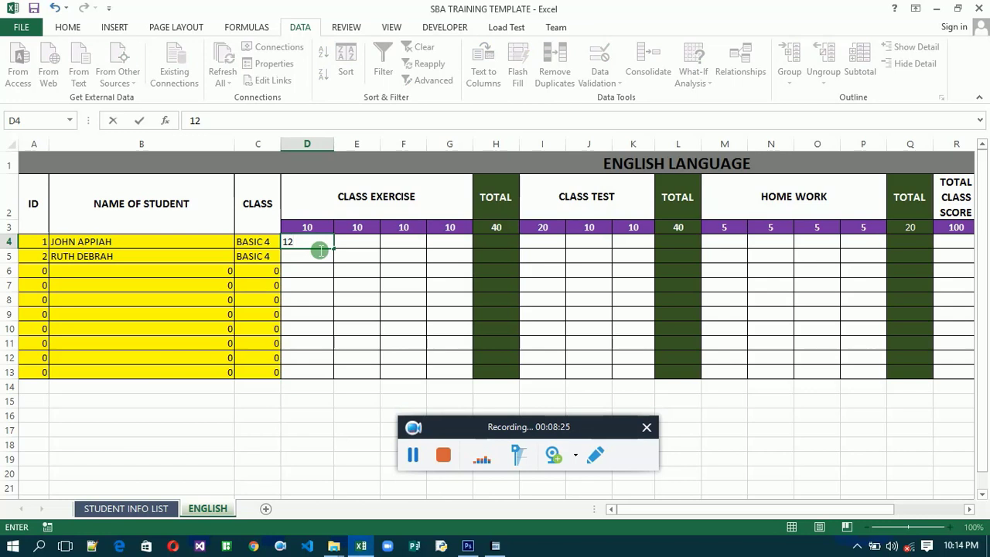
key("Return")
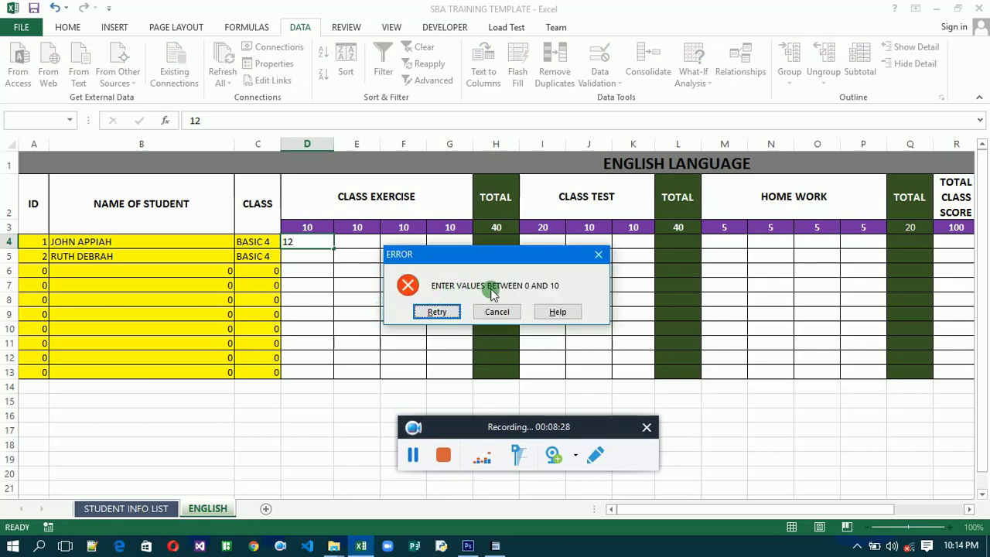
left_click(438, 313)
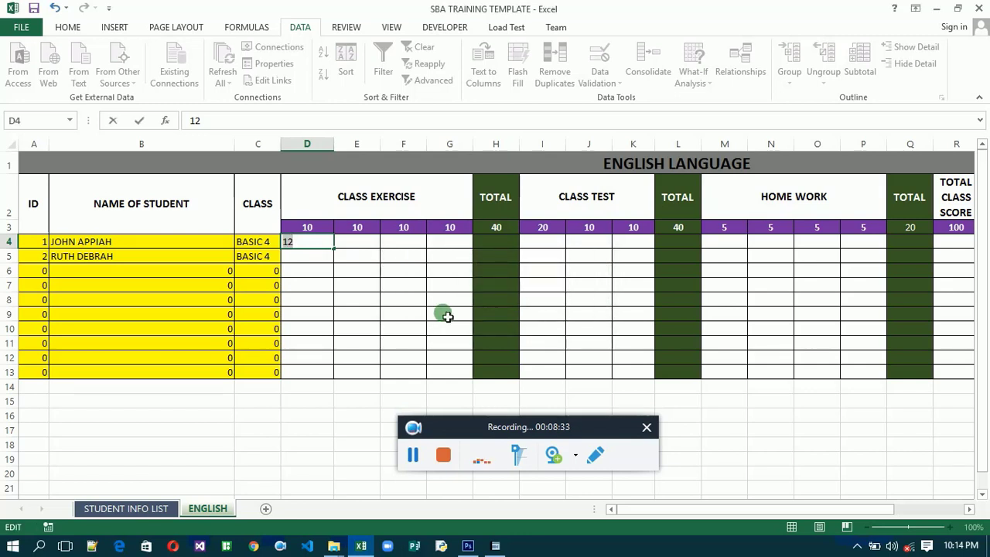
type("2")
key("Return")
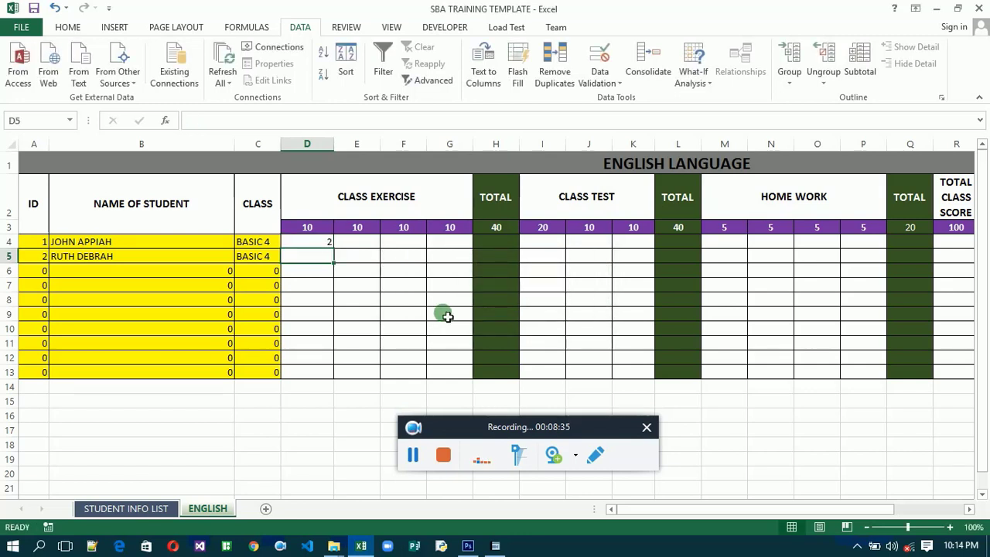
Step: Clear the test score from cell D4, keeping the cell selected
left_click(322, 243)
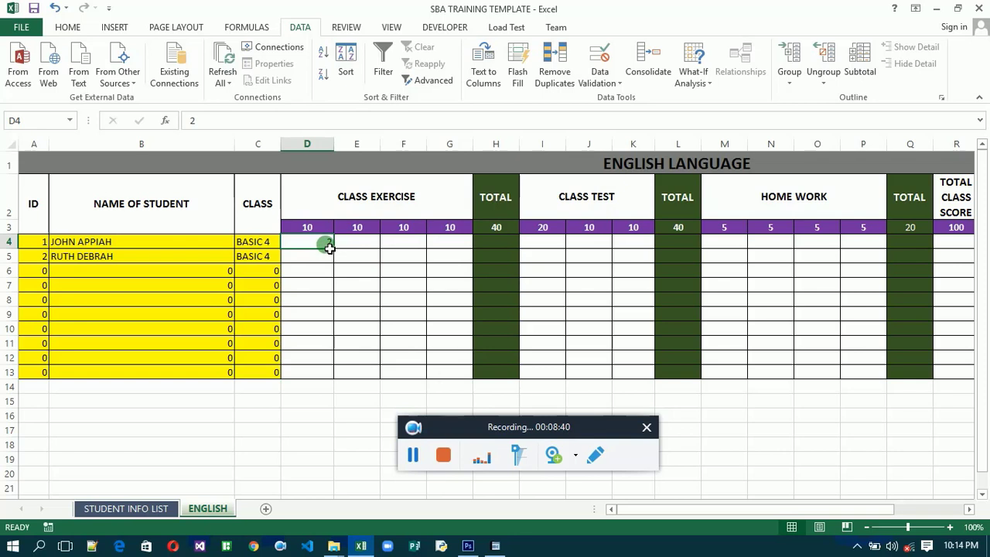
key("BackSpace")
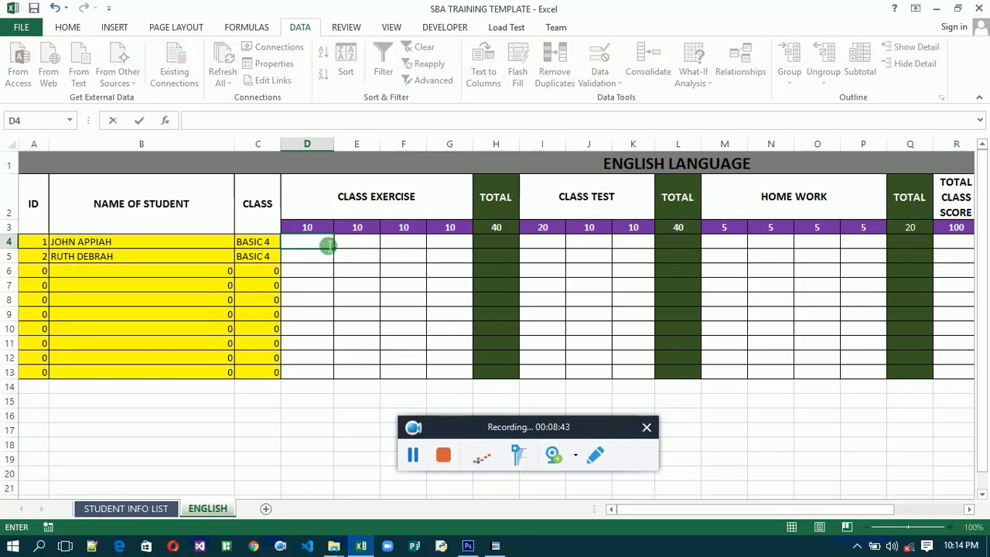
key("ctrl+Return")
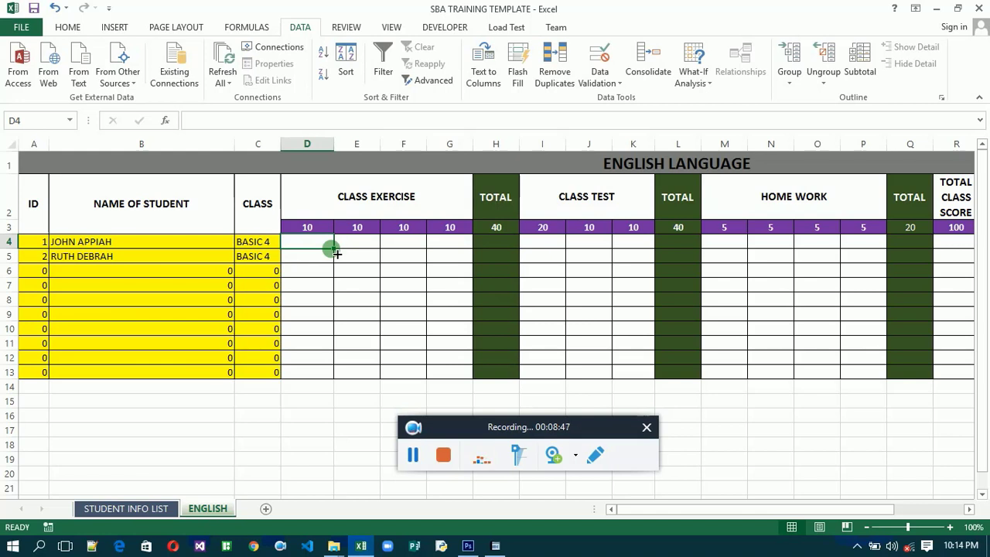
Step: Fill D4's validation rule across to G4 and down to row 13, covering all the class exercise score cells
left_click_drag(333, 248, 477, 253)
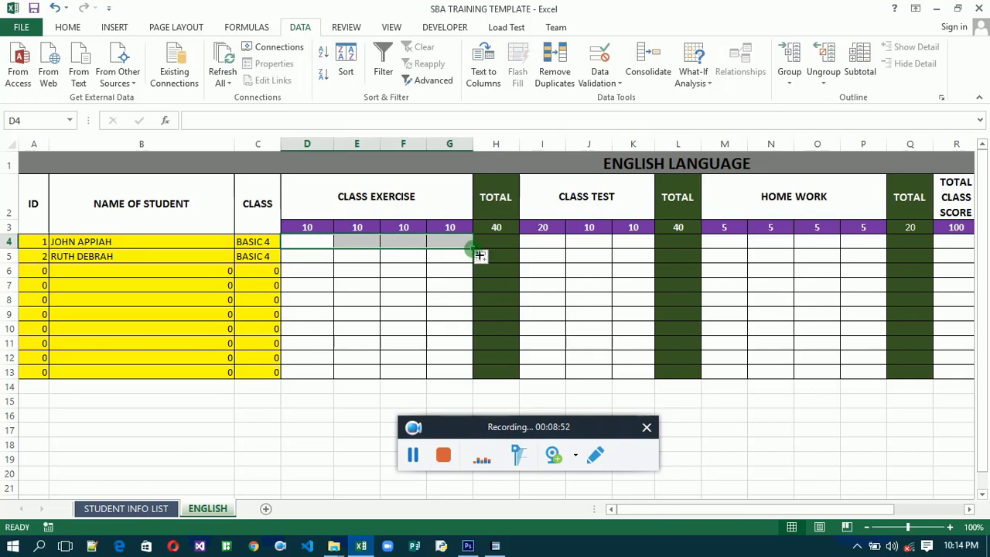
left_click_drag(480, 254, 479, 385)
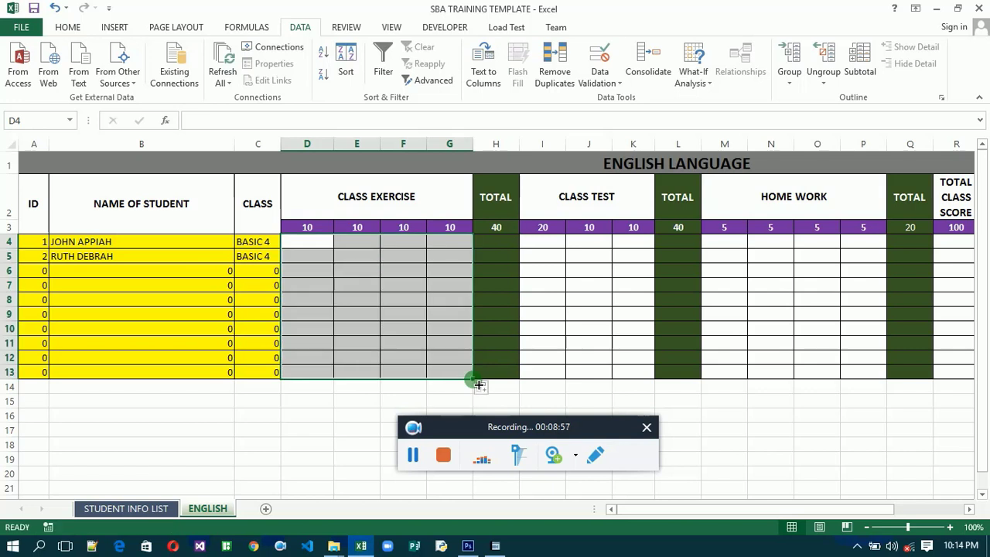
left_click(370, 318)
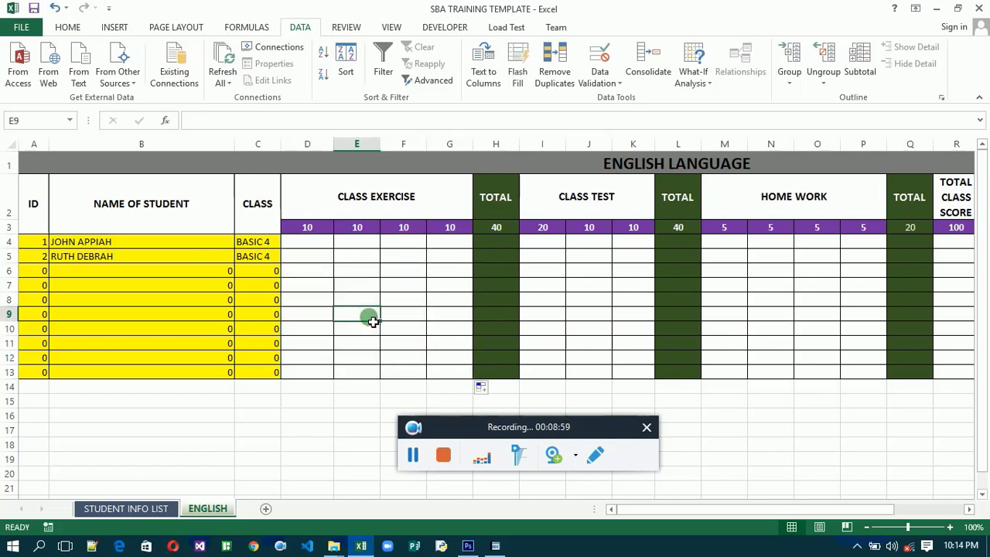
Step: Test the copied validation rule by entering 23 in cell F9, choosing to retry and erasing the entry
left_click(404, 318)
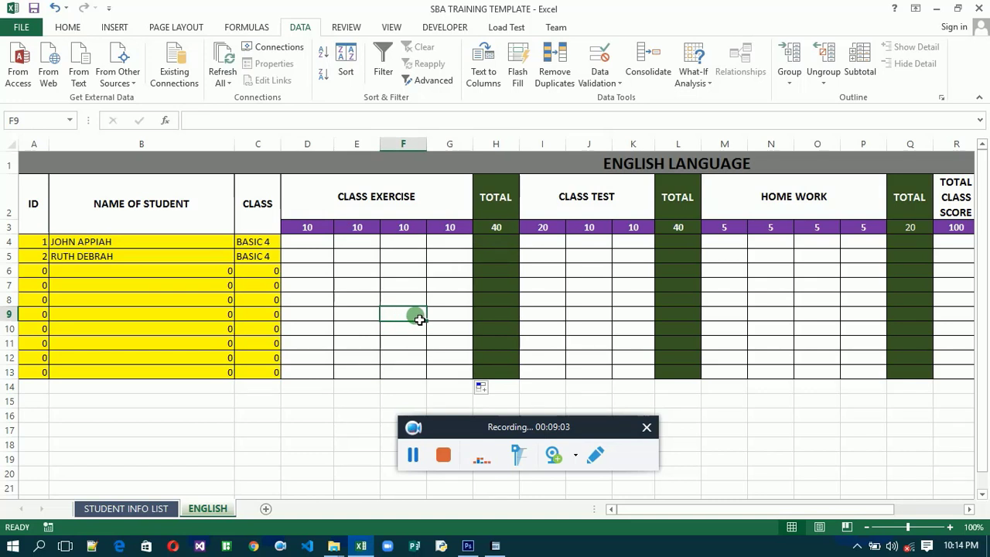
type("23")
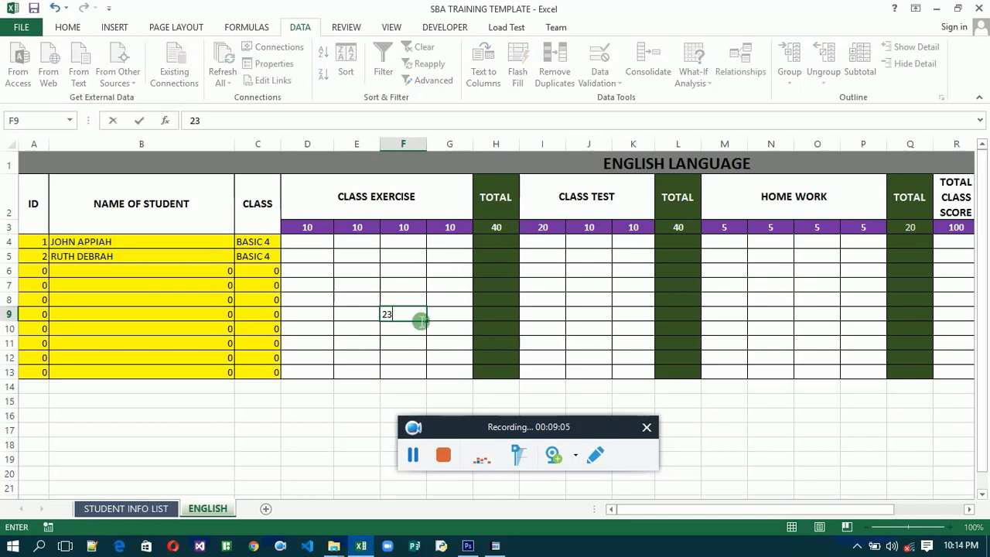
key("Return")
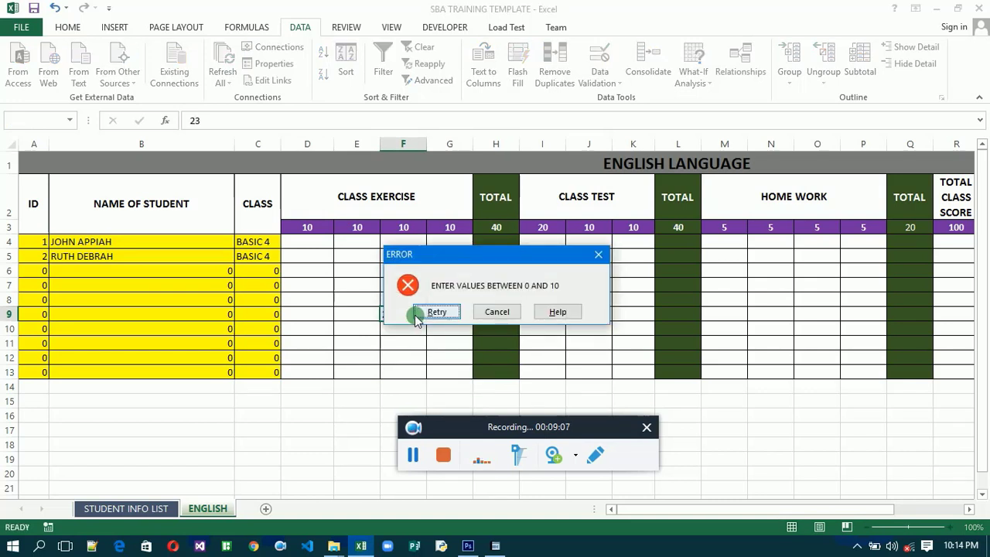
left_click(435, 311)
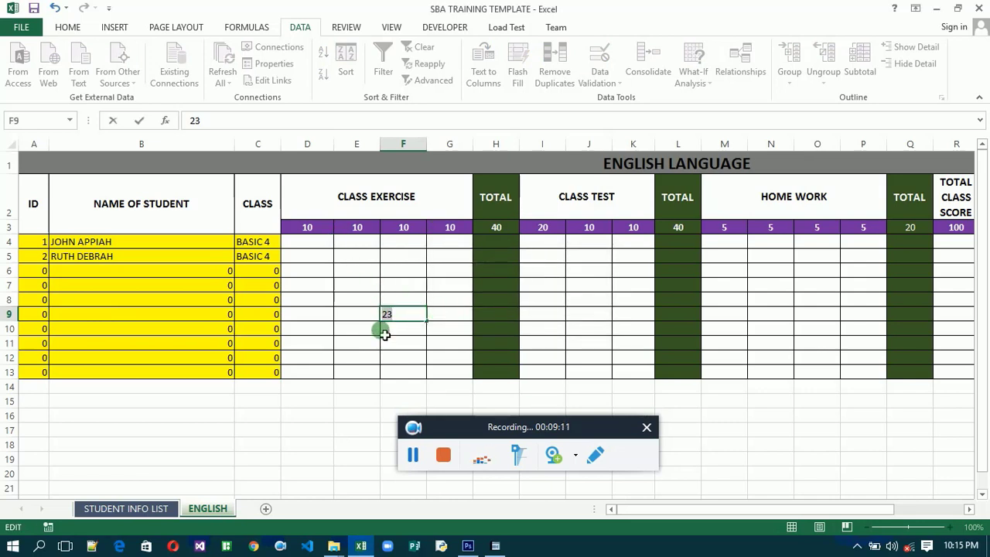
key("BackSpace")
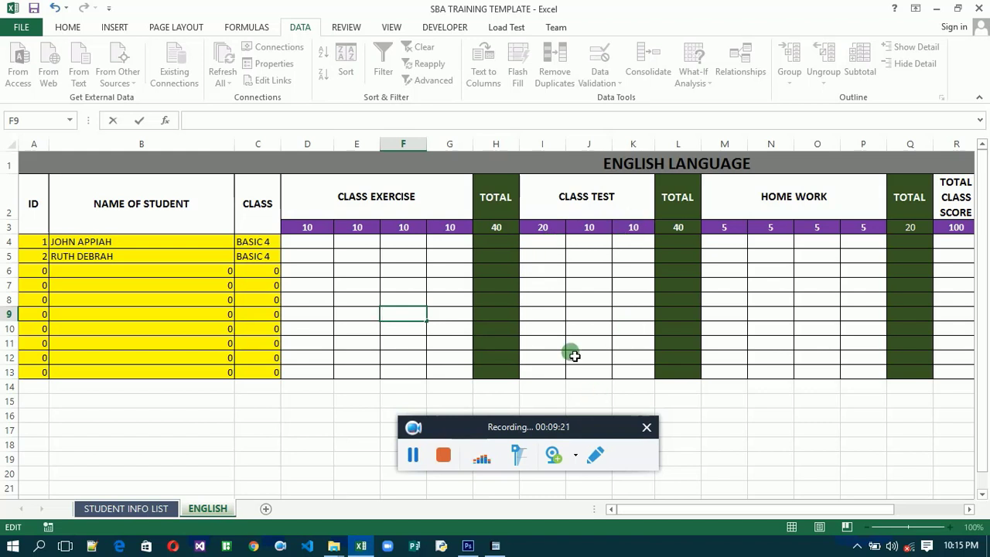
Step: Start a data validation rule for class test cell I4 and give its error alert the title "ERROR"
left_click(539, 248)
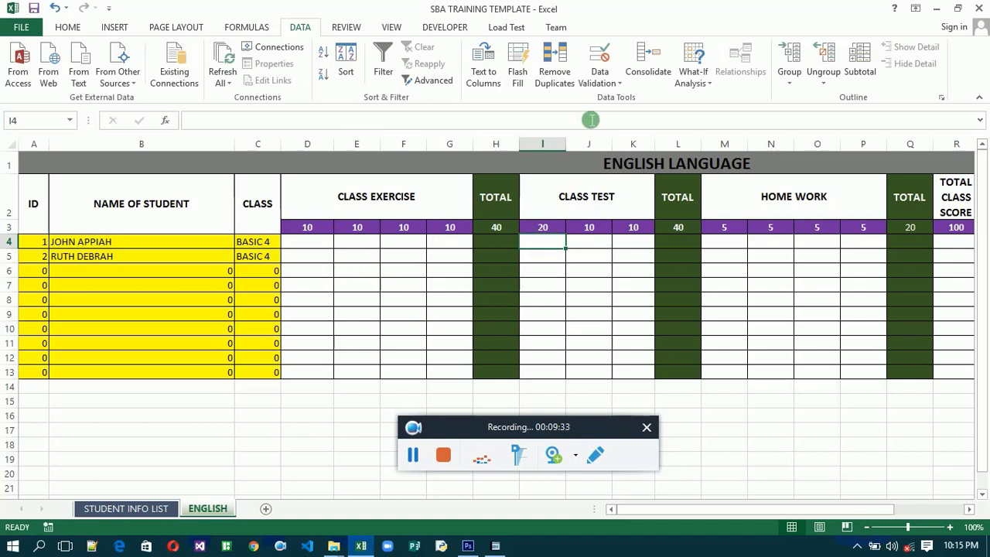
left_click(601, 81)
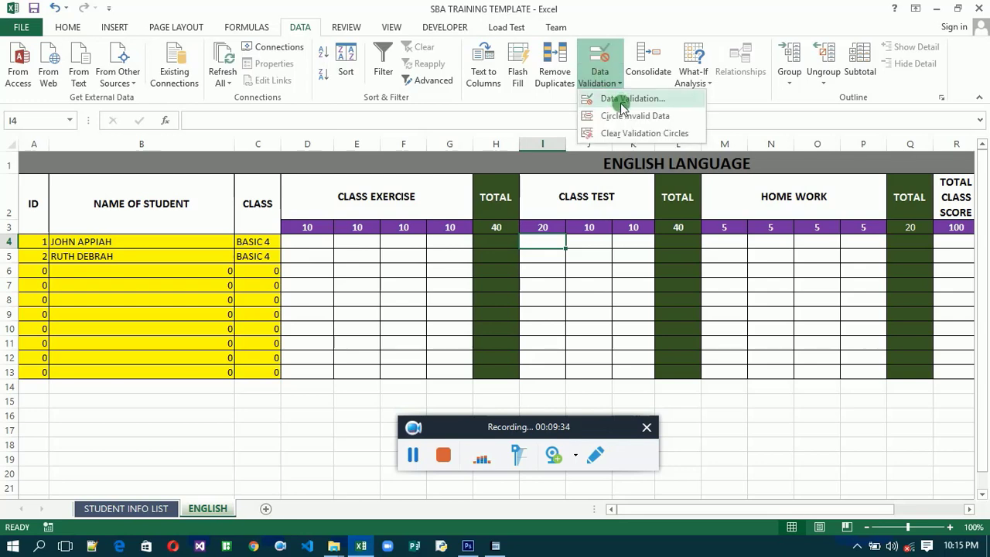
left_click(624, 100)
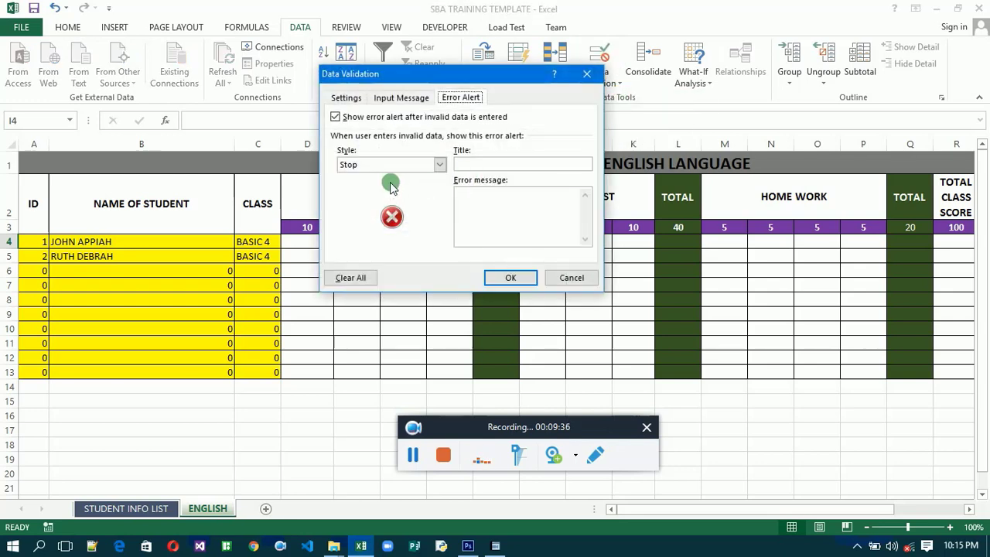
left_click(484, 171)
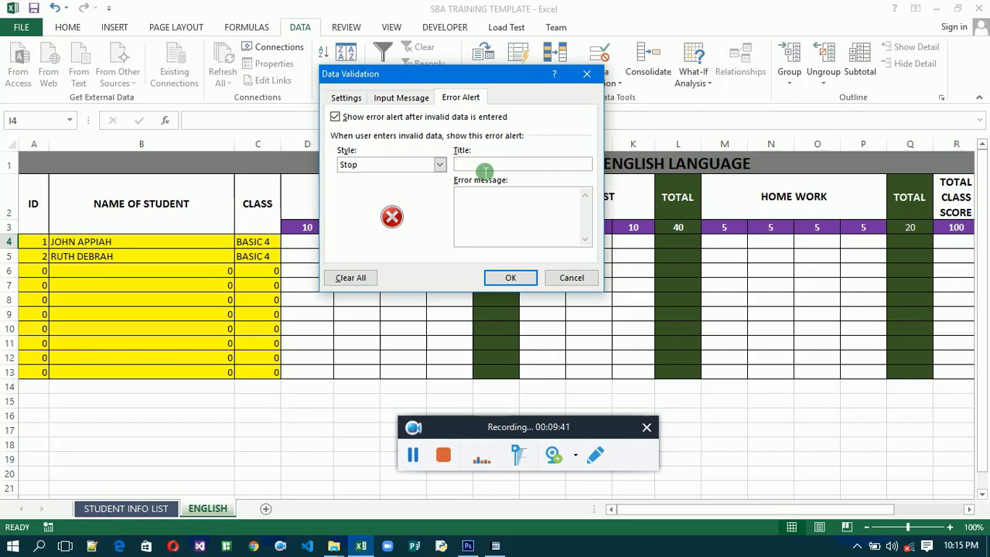
type("ERROR")
Step: Set the validation's error message to "ENTER VALUES BETWEEN 0 AND 20"
left_click(486, 203)
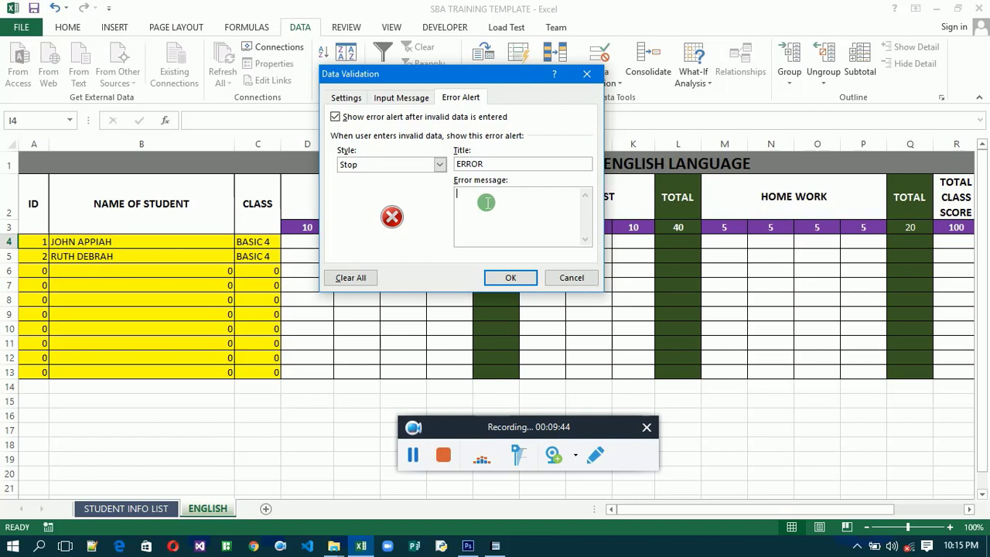
type("IM")
type("TER")
type(" VALUE")
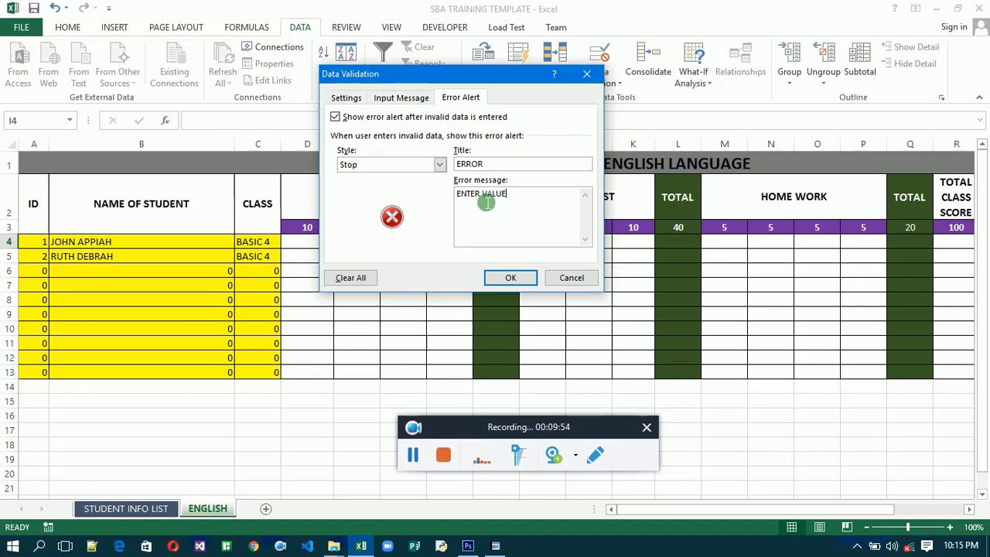
type("S BETWE")
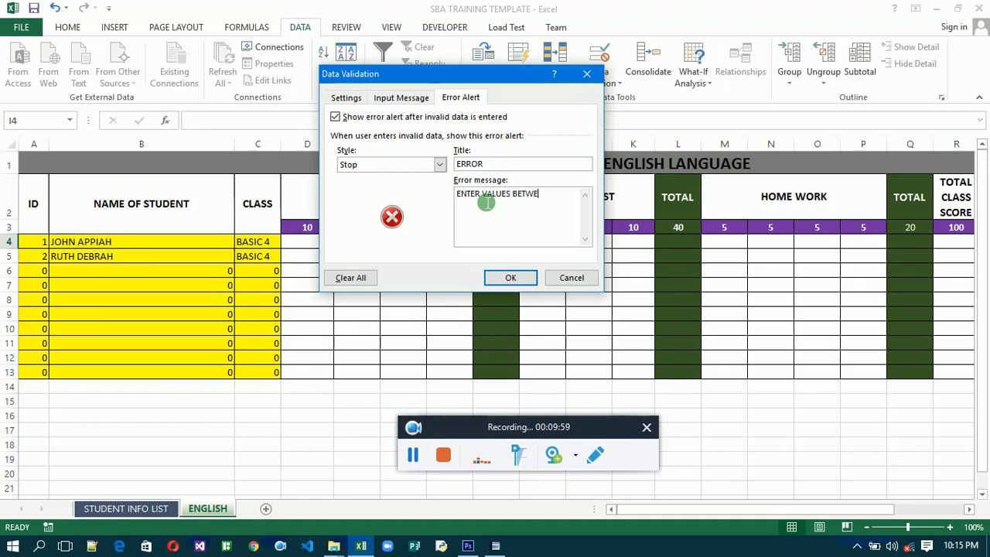
type("EN 0 AND 20")
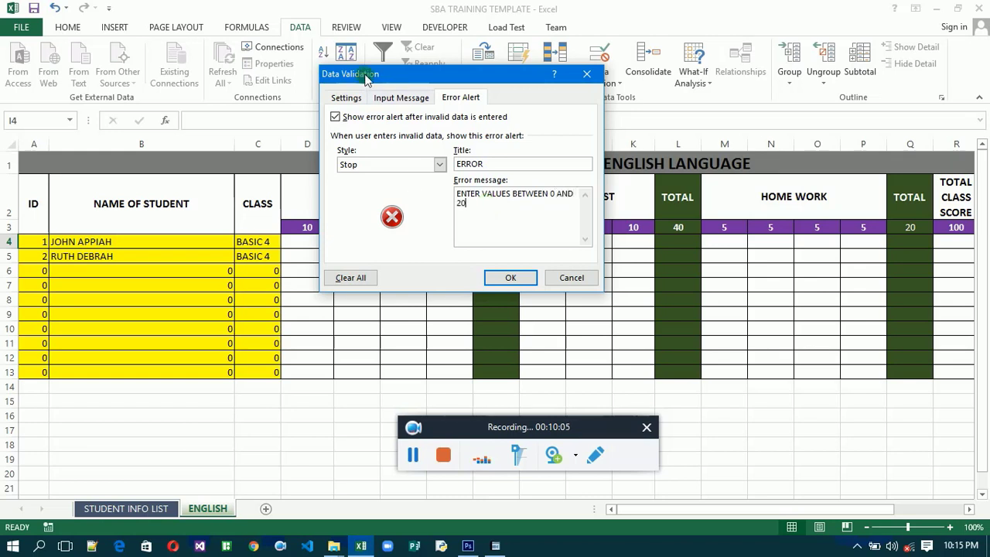
Step: Restrict I4 to whole numbers between 0 and 20 and apply the validation
left_click(346, 99)
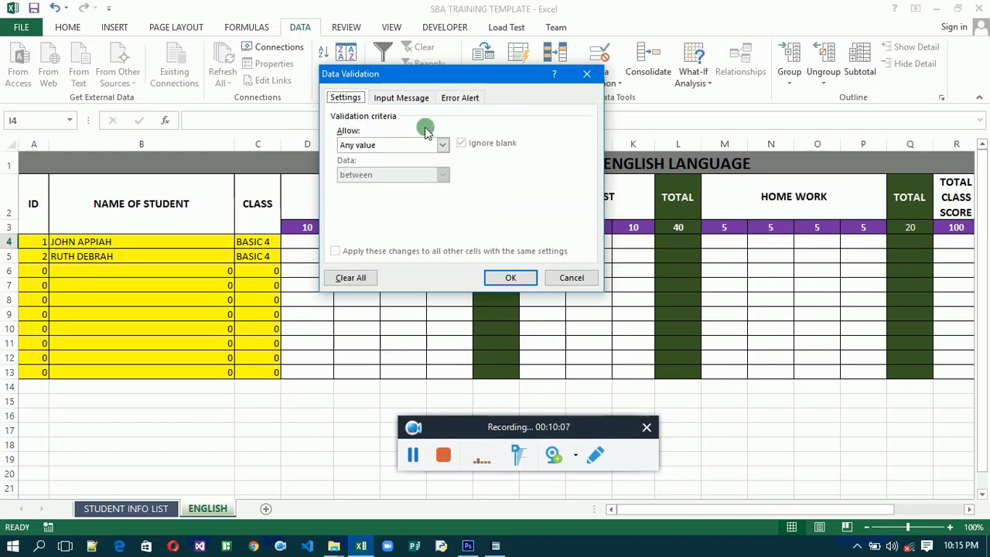
left_click(442, 145)
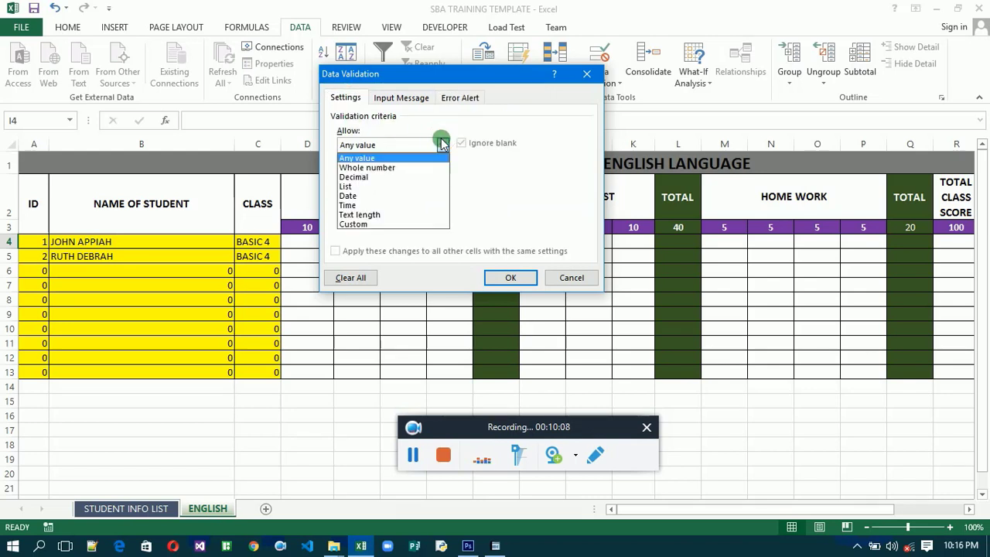
left_click(391, 167)
left_click(408, 208)
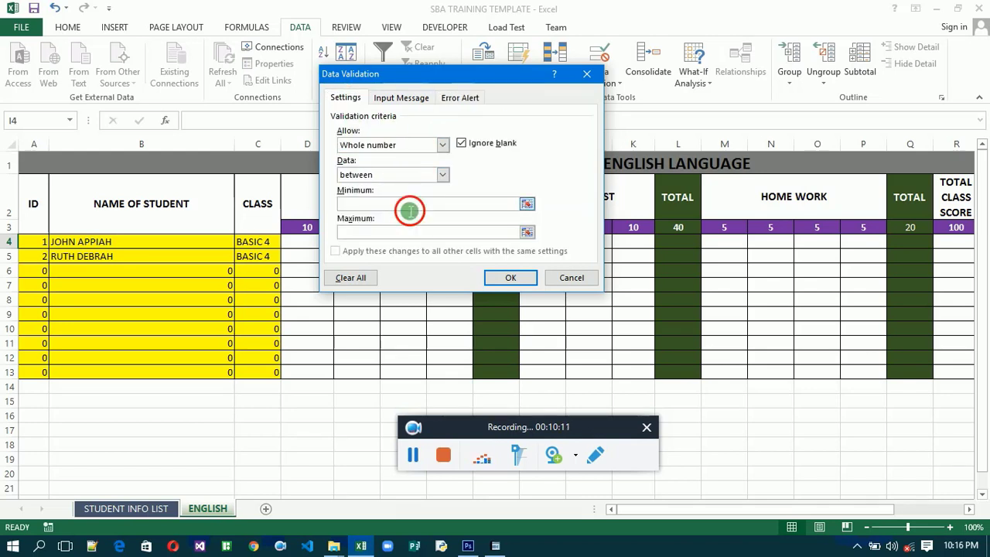
type("0")
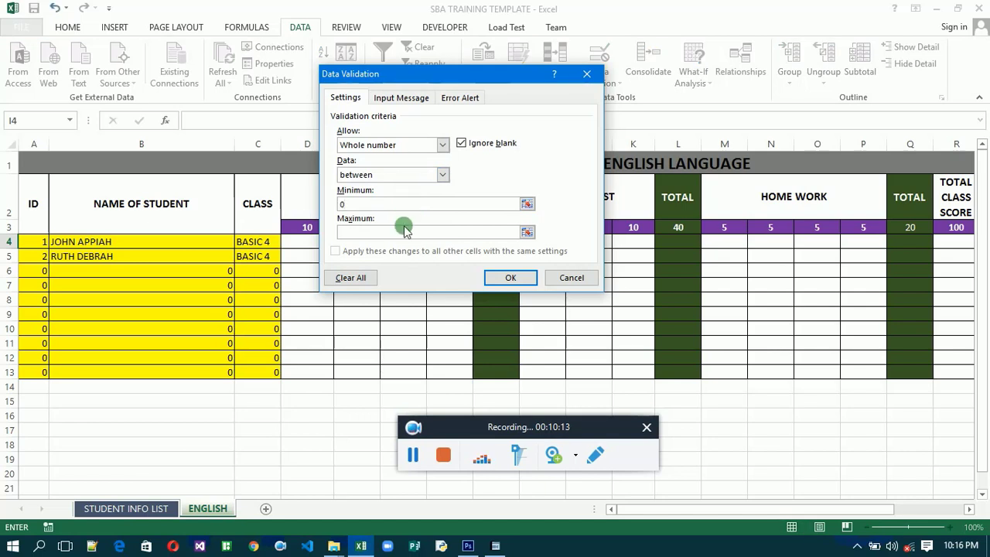
left_click(409, 233)
type("20")
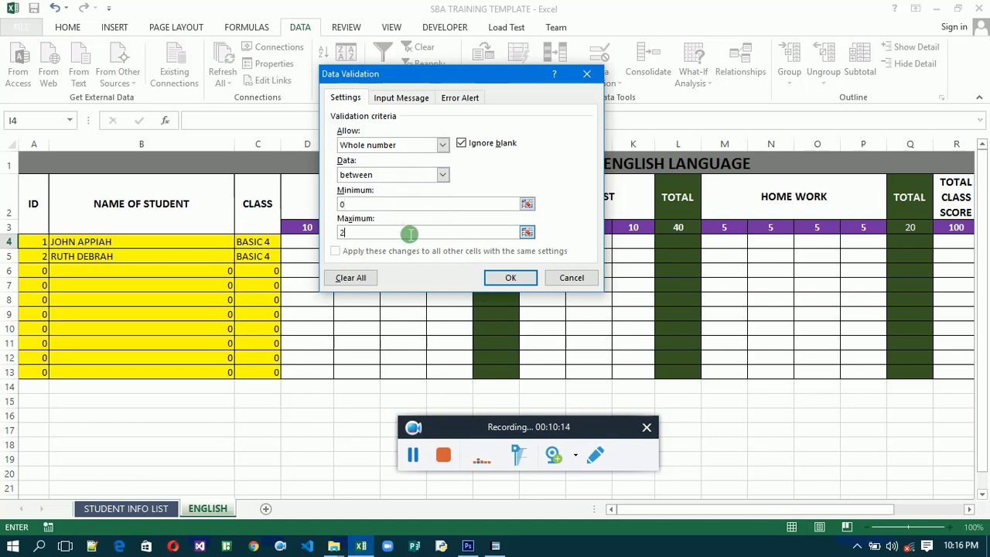
left_click(508, 278)
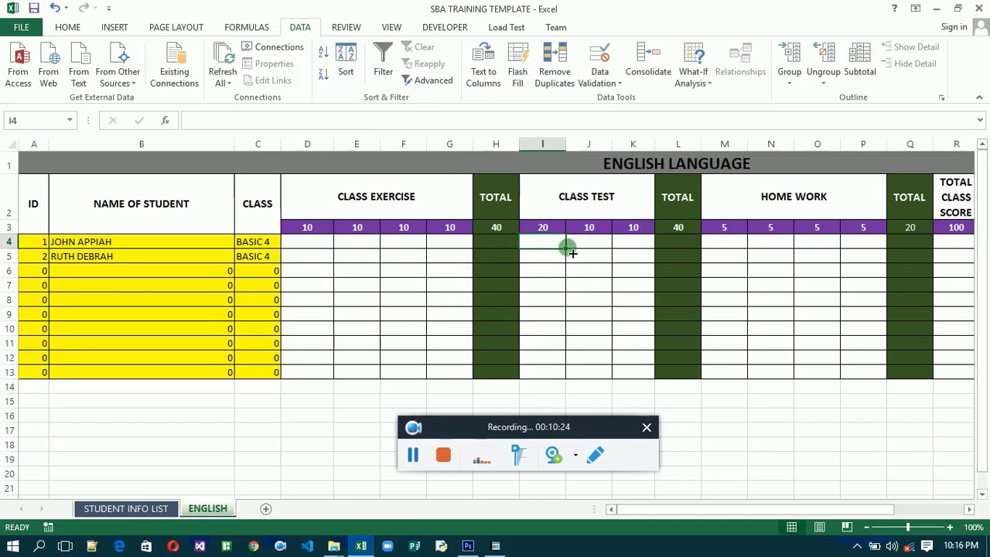
Step: Fill I4's validation rule down to I13, and select cell J4 in the next class test column
left_click_drag(571, 252, 567, 384)
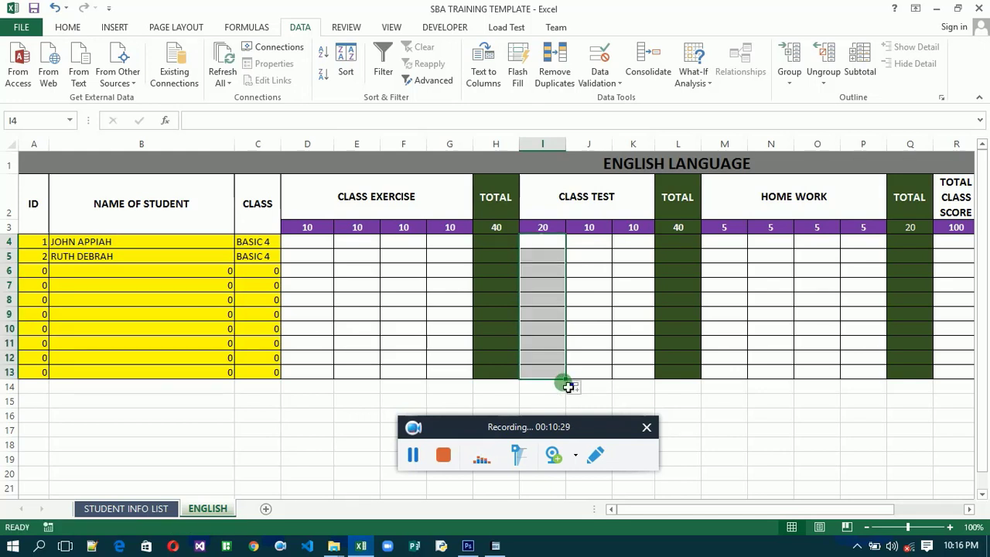
left_click(591, 245)
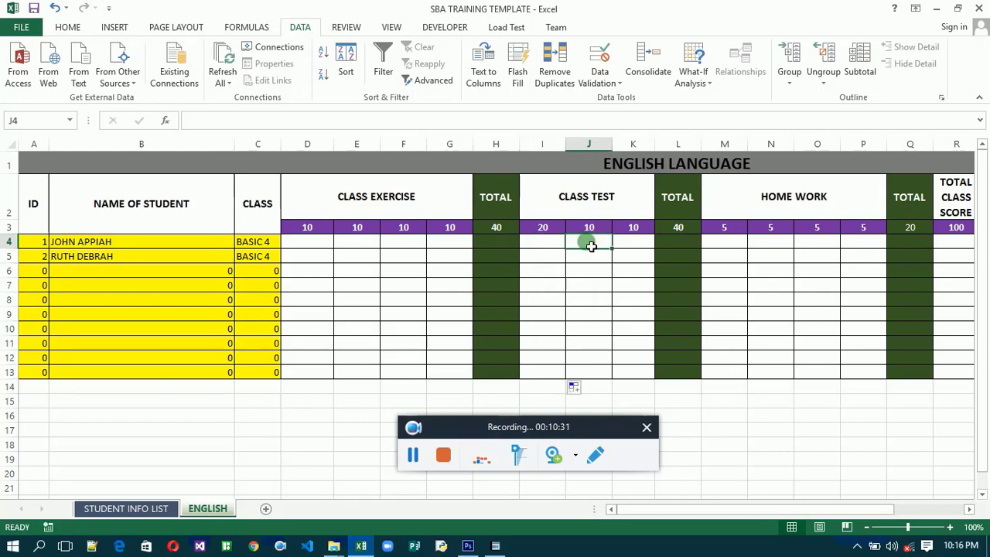